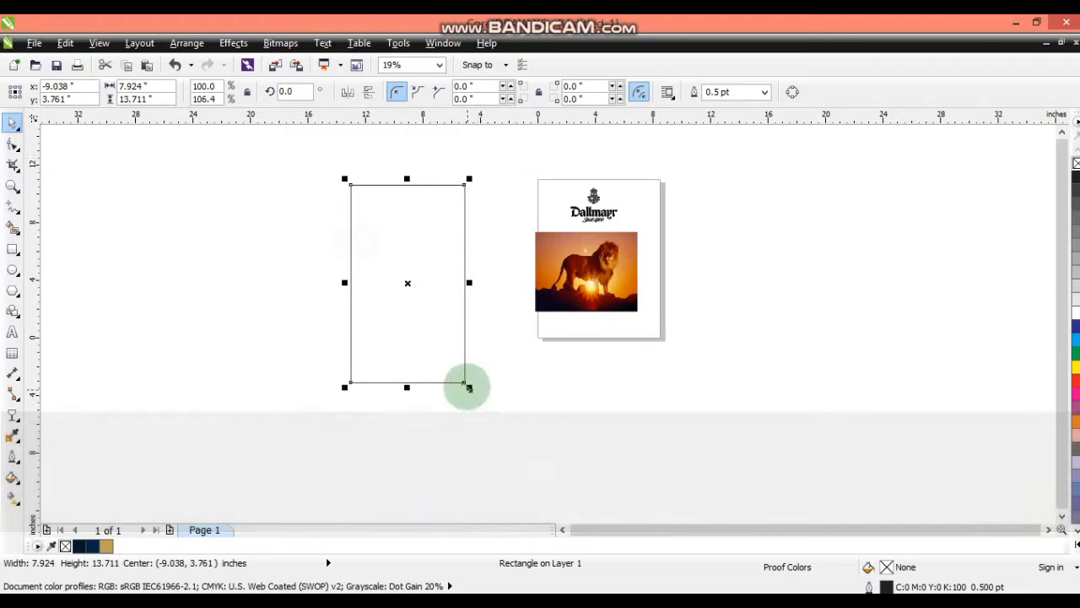
Resize the rectangle to about 6.232 × 10.782 inches and fill it navy blue (#032548) without an outline
{"action": "left_click_drag", "start_coordinate": [399, 264], "coordinate": [429, 256]}
{"action": "key", "text": "shift+F2"}
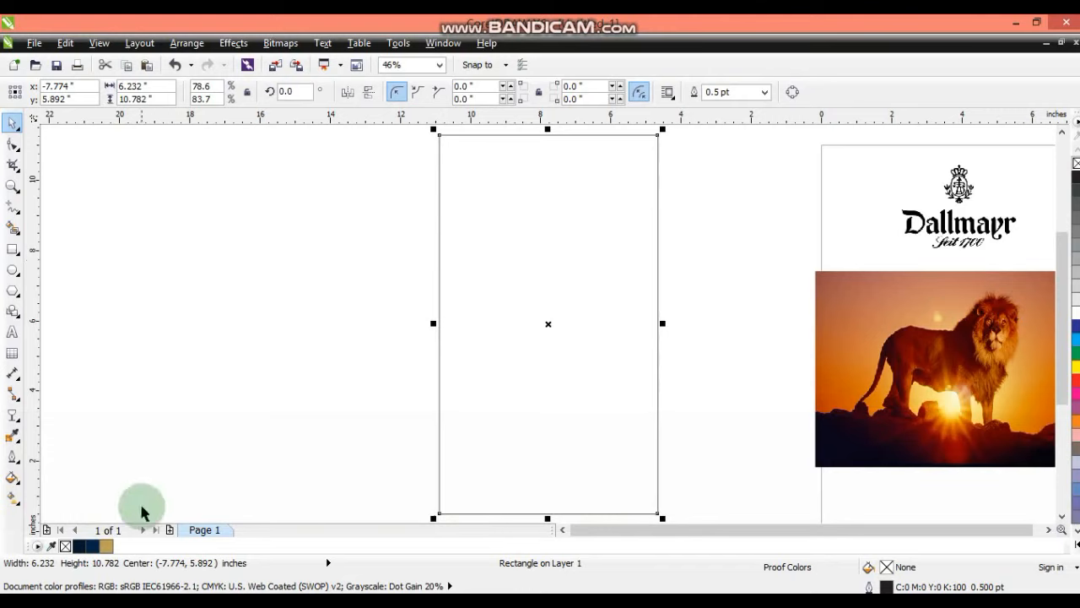
{"action": "left_click", "coordinate": [92, 546]}
{"action": "left_click", "coordinate": [308, 357]}
{"action": "left_click", "coordinate": [562, 332]}
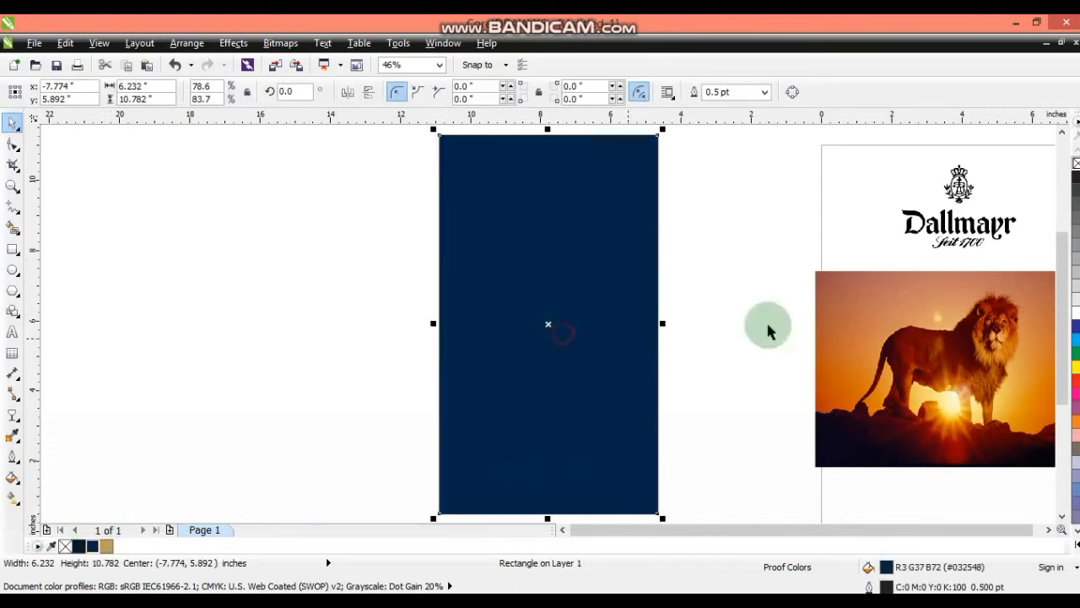
{"action": "right_click", "coordinate": [1075, 162]}
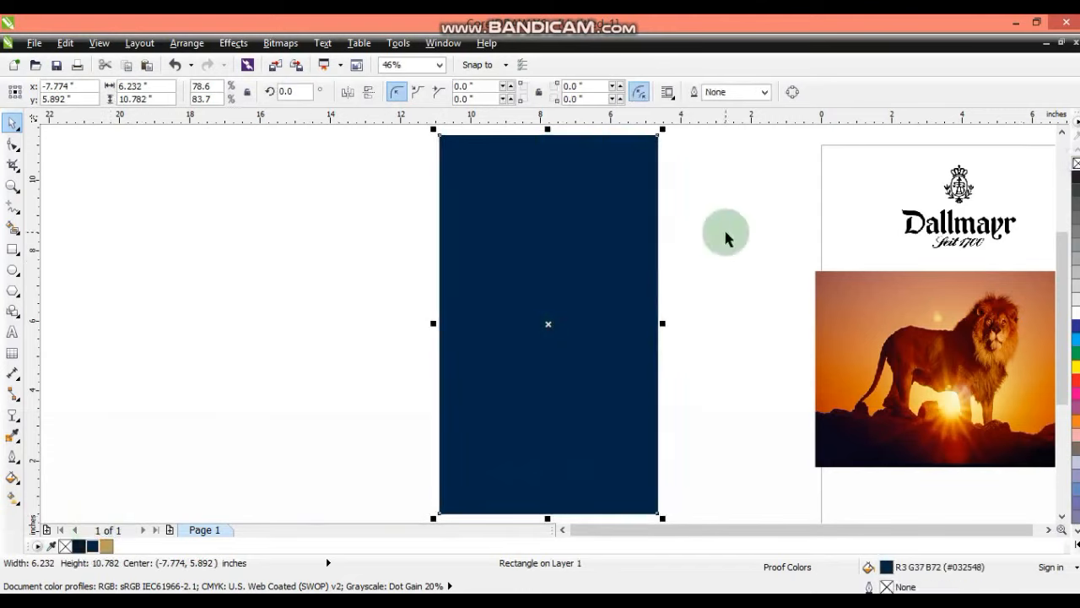
{"action": "left_click", "coordinate": [725, 237]}
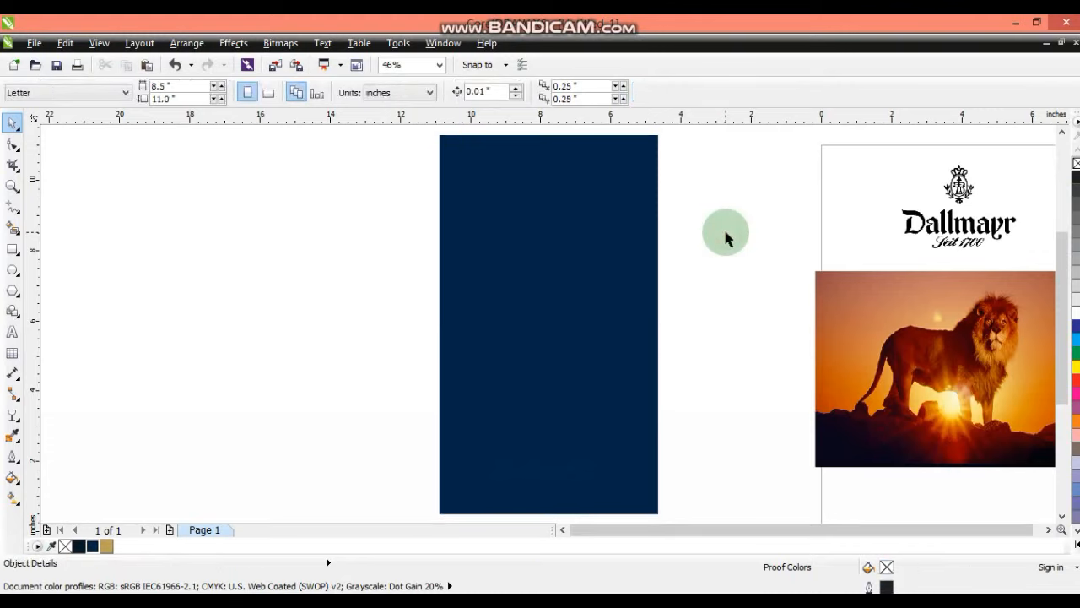
Draw a narrower rectangle about 2.886 × 4.586 inches overlapping the navy panel's upper edge
{"action": "left_click", "coordinate": [10, 187]}
{"action": "left_click_drag", "start_coordinate": [392, 321], "coordinate": [799, 111]}
{"action": "left_click", "coordinate": [13, 143]}
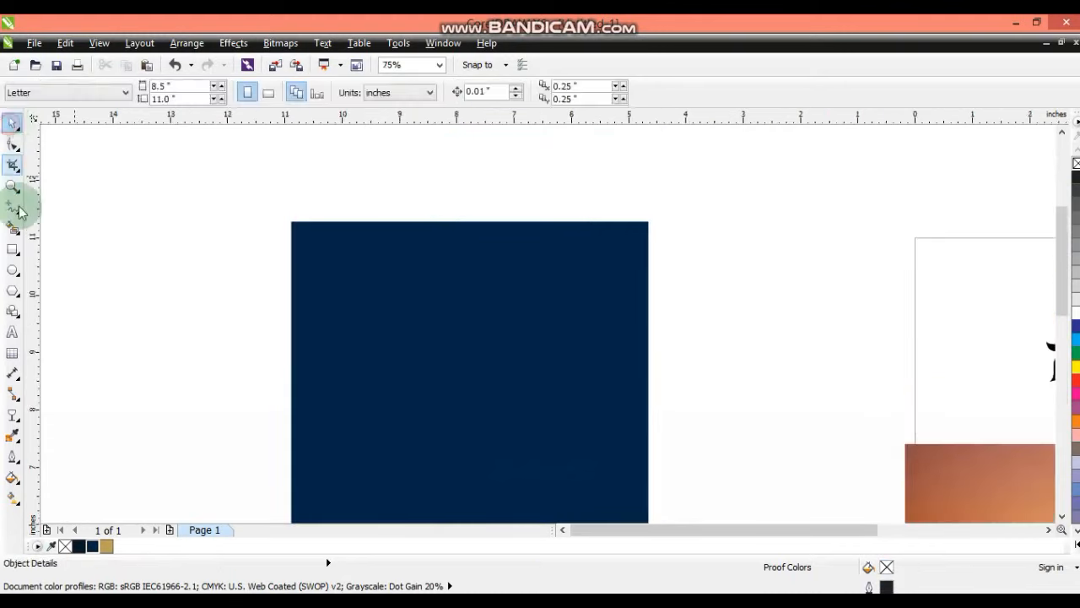
{"action": "left_click", "coordinate": [13, 248]}
{"action": "left_click_drag", "start_coordinate": [372, 166], "coordinate": [537, 428]}
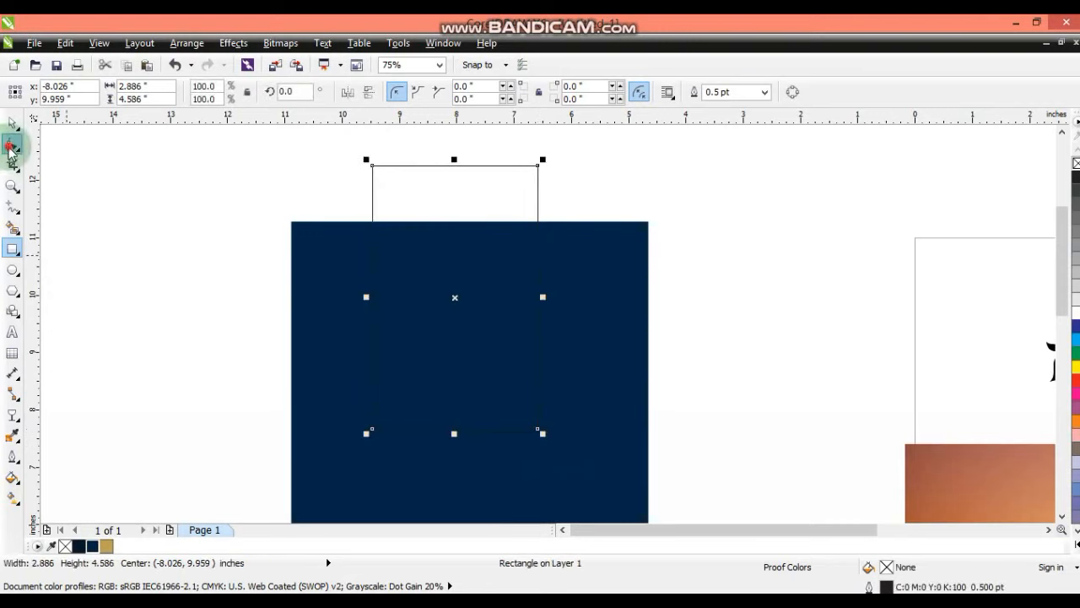
Round the new rectangle's corners to about 0.265 inches and fill it gold (#BEA058)
{"action": "left_click", "coordinate": [11, 148]}
{"action": "left_click", "coordinate": [373, 429]}
{"action": "left_click_drag", "start_coordinate": [373, 428], "coordinate": [378, 431]}
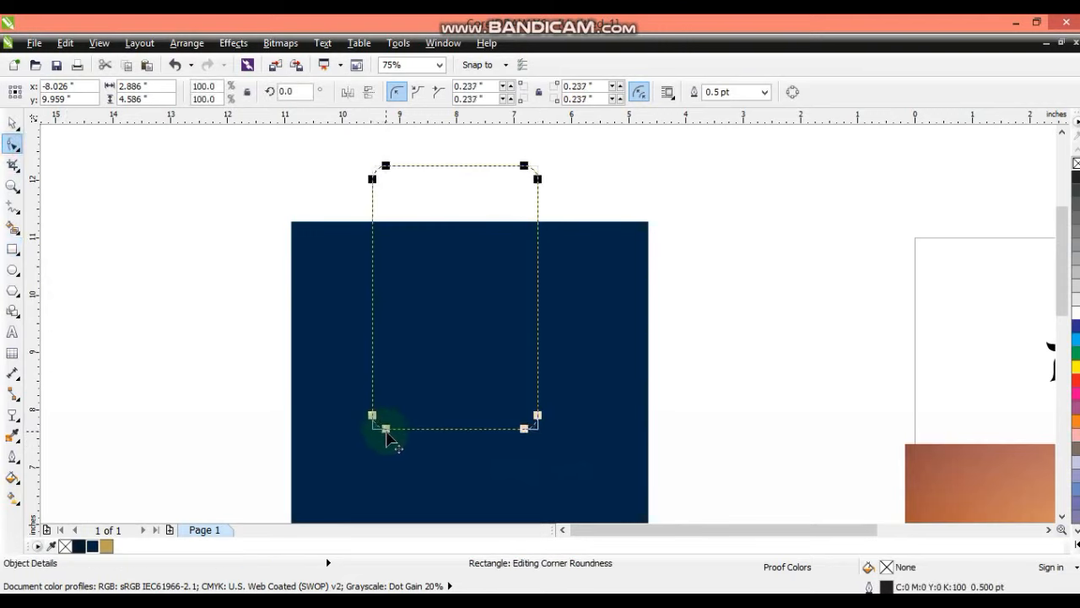
{"action": "left_click", "coordinate": [11, 127]}
{"action": "left_click", "coordinate": [105, 545]}
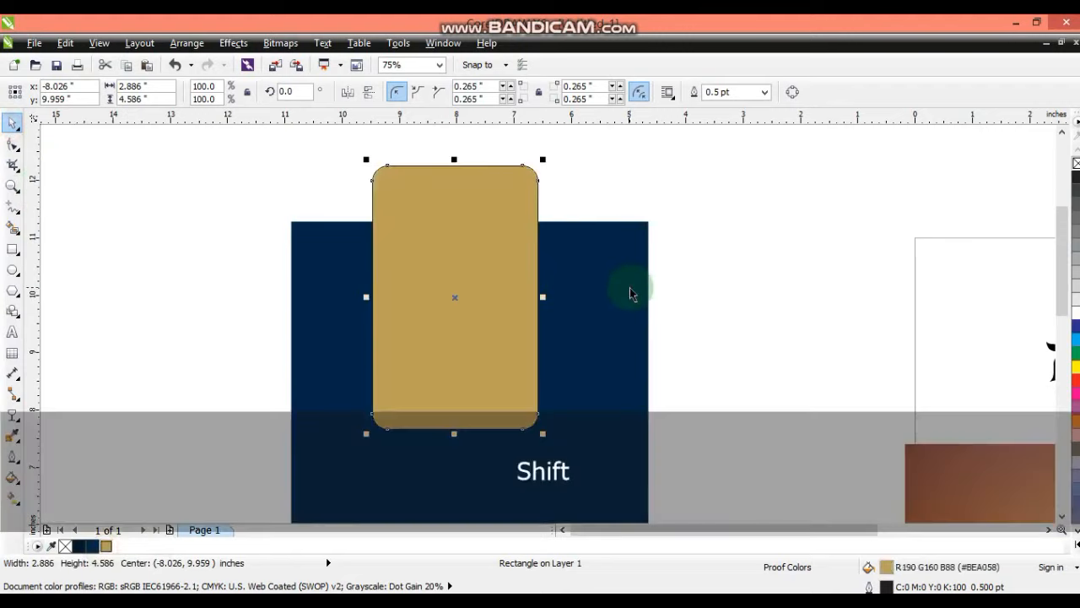
Centre the gold rectangle horizontally on the navy panel, raised slightly, and remove its outline
{"action": "left_click", "coordinate": [630, 293], "text": "shift"}
{"action": "key", "text": "c"}
{"action": "left_click", "coordinate": [723, 298]}
{"action": "mouse_move", "coordinate": [473, 299]}
{"action": "left_mouse_down"}
{"action": "mouse_move", "coordinate": [474, 287]}
{"action": "mouse_move", "coordinate": [482, 294]}
{"action": "left_mouse_up"}
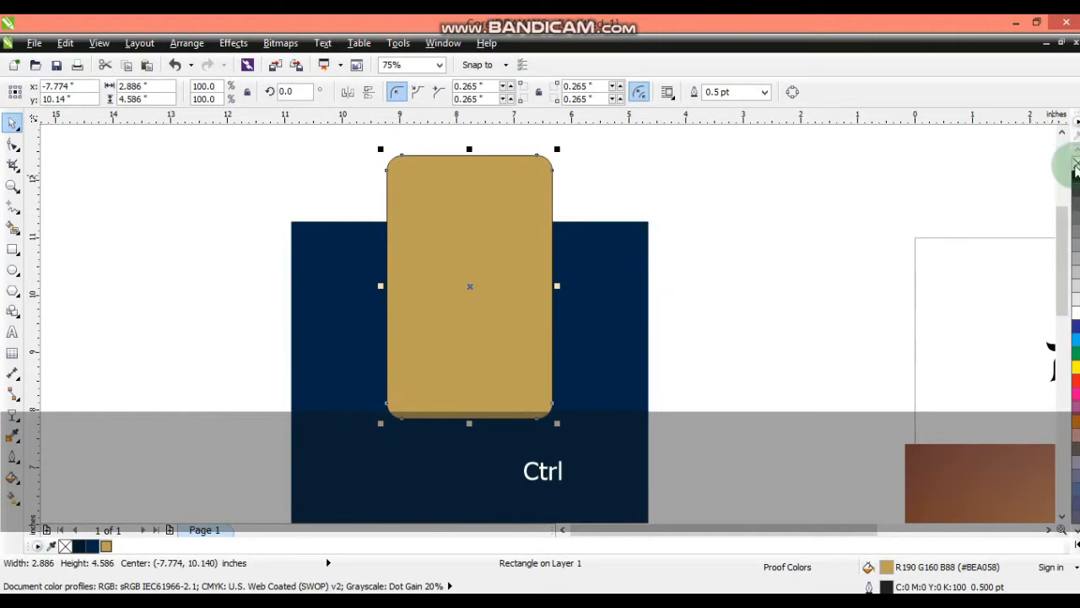
{"action": "left_click", "coordinate": [761, 231]}
{"action": "left_click", "coordinate": [513, 264]}
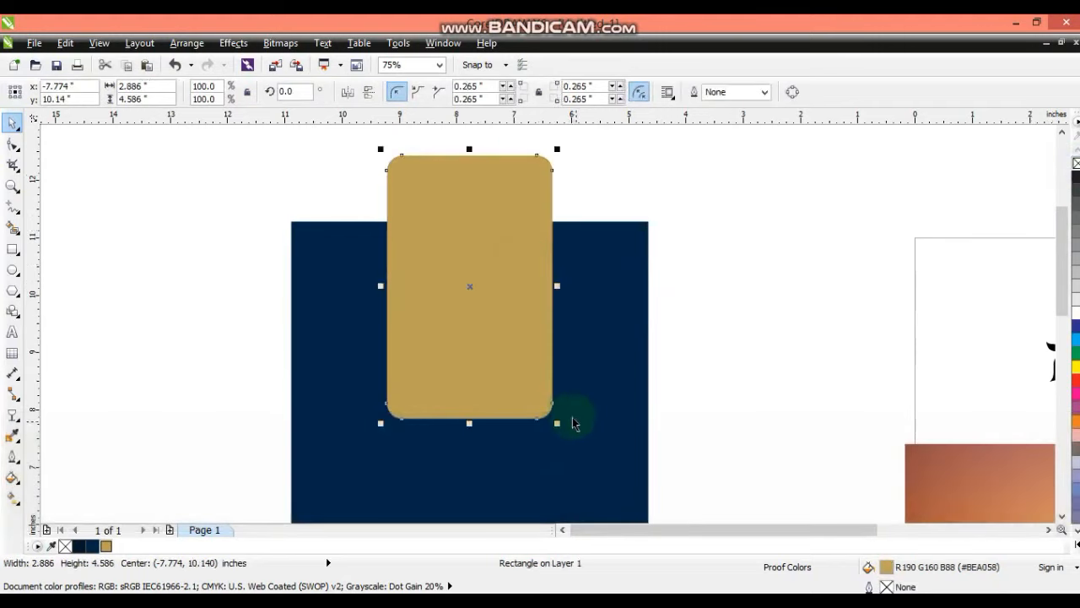
Shrink the gold rectangle to about 2.8 × 4.45 inches and give it a 3 pt white outline
{"action": "left_click_drag", "start_coordinate": [558, 423], "coordinate": [558, 423]}
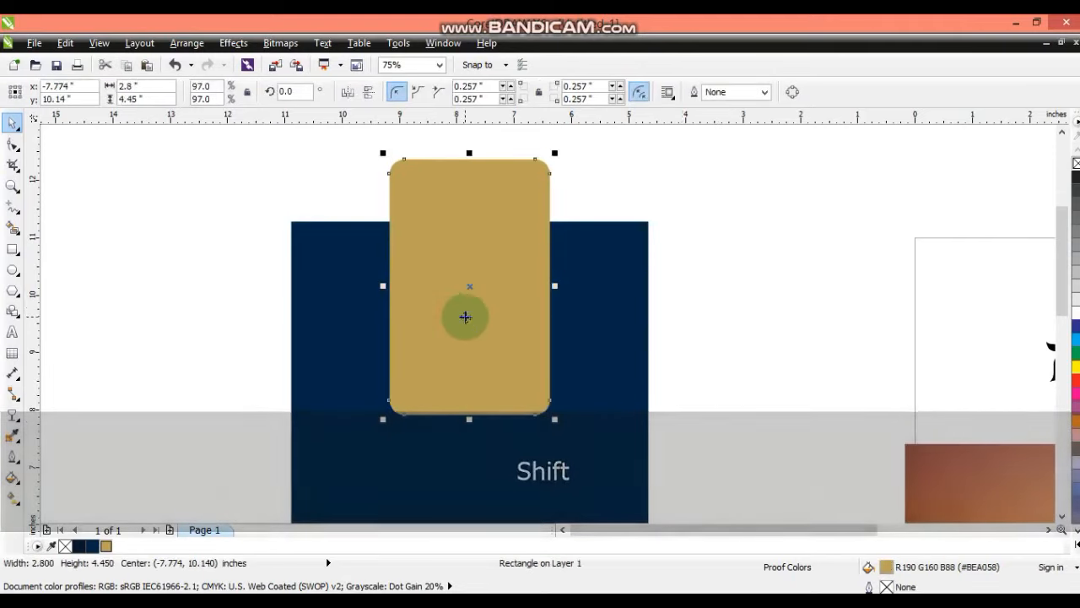
{"action": "left_click", "coordinate": [12, 455]}
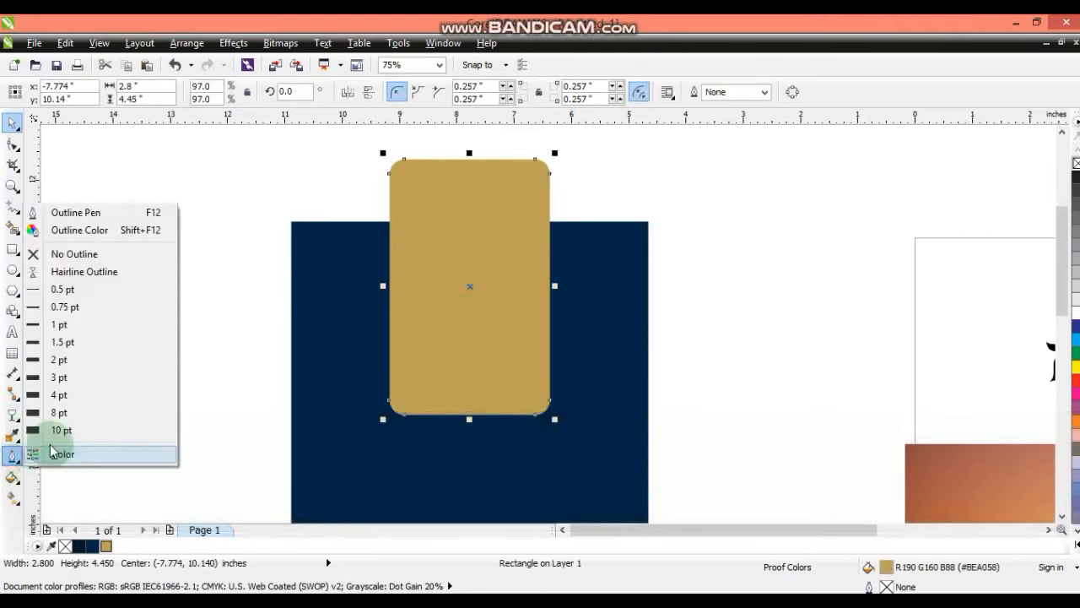
{"action": "left_click", "coordinate": [69, 381]}
{"action": "right_click", "coordinate": [1076, 311]}
{"action": "left_click", "coordinate": [846, 312]}
{"action": "left_click", "coordinate": [495, 322]}
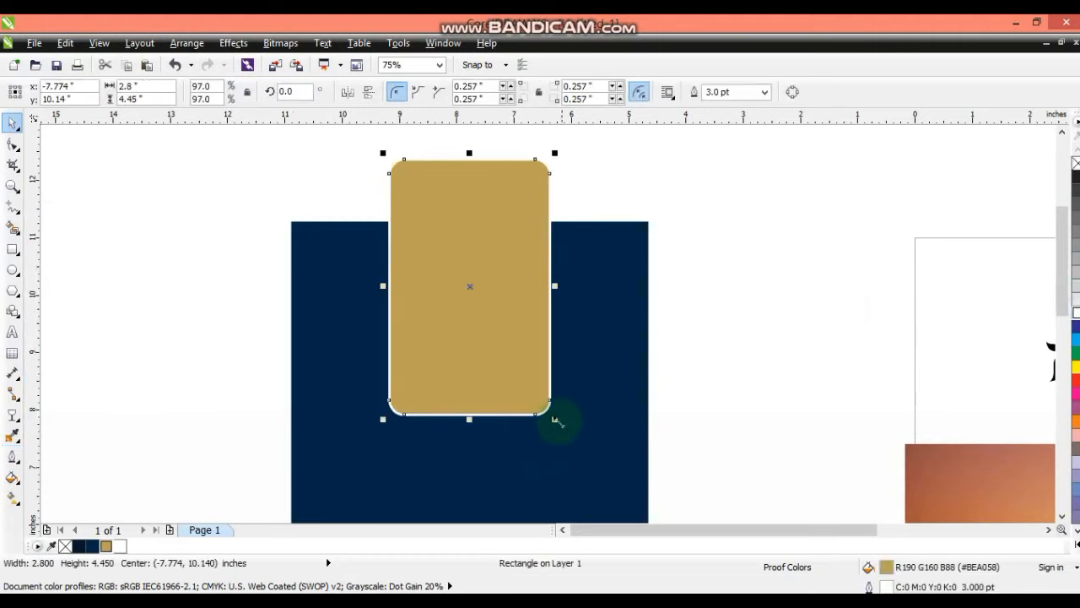
Create an enlarged dark navy copy without outline behind the gold rectangle, about 3.246 × 4.937 inches
{"action": "left_click_drag", "start_coordinate": [560, 428], "coordinate": [571, 439]}
{"action": "left_click", "coordinate": [78, 545]}
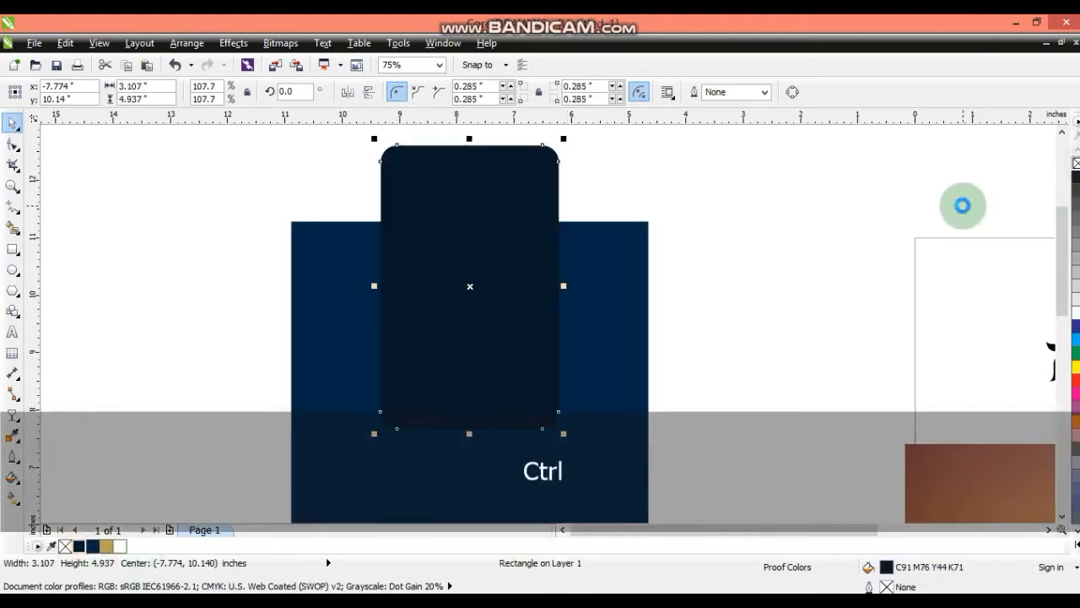
{"action": "key", "text": "ctrl+Page_Down"}
{"action": "left_click_drag", "start_coordinate": [564, 285], "coordinate": [562, 288]}
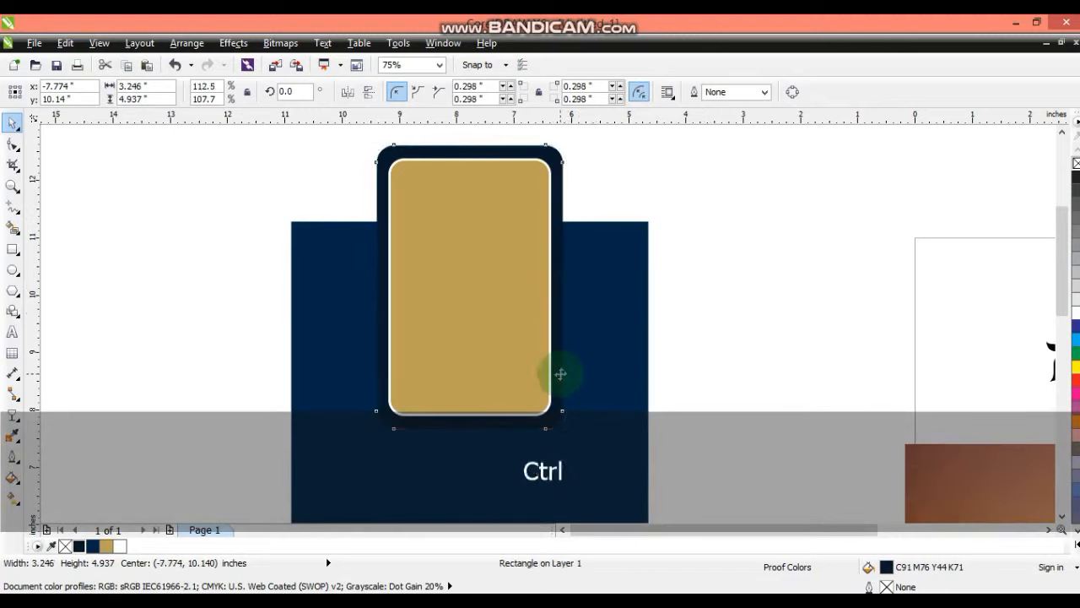
PowerClip the gold and dark rounded rectangles inside the navy panel
{"action": "left_click", "coordinate": [526, 322], "text": "shift"}
{"action": "left_click", "coordinate": [224, 49]}
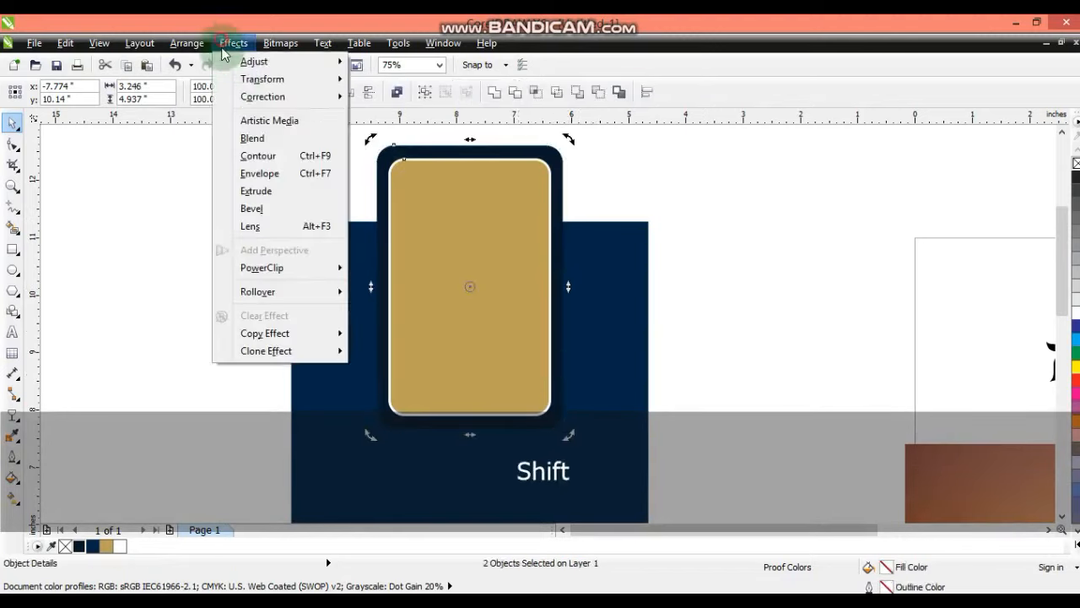
{"action": "mouse_move", "coordinate": [287, 268]}
{"action": "left_click", "coordinate": [386, 269]}
{"action": "left_click", "coordinate": [287, 253]}
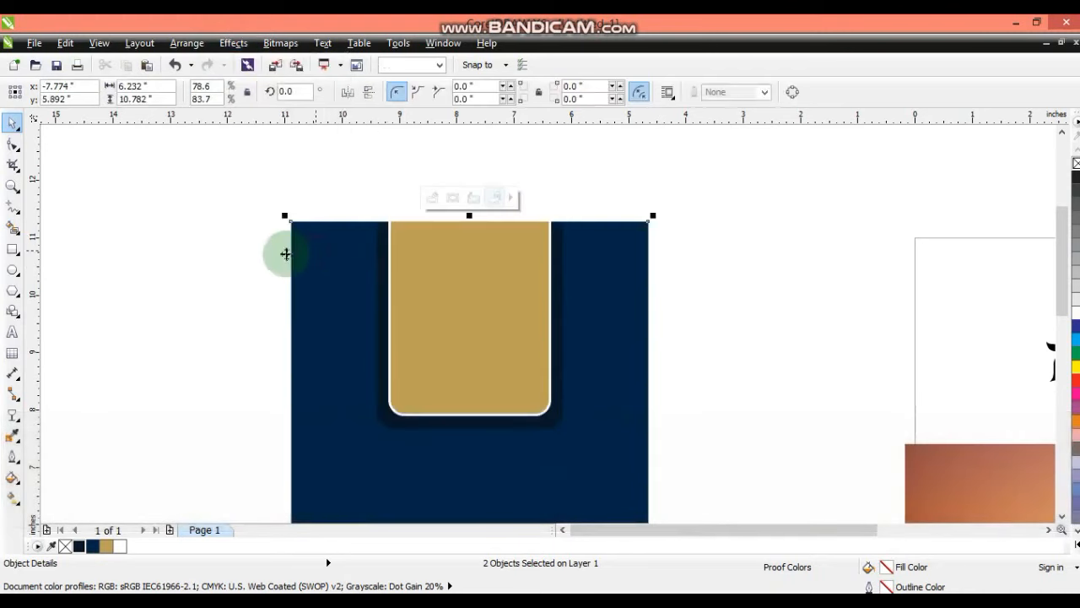
Bring the Dallmayr logo to the front on the gold label and centre it horizontally on the navy panel
{"action": "key", "text": "shift+F2"}
{"action": "left_click", "coordinate": [757, 229]}
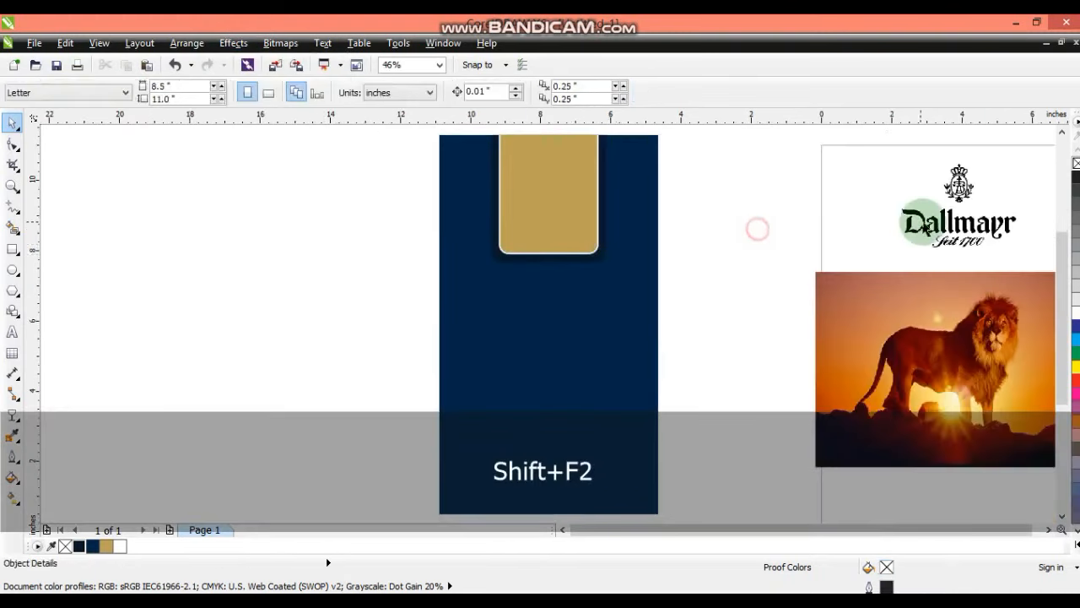
{"action": "left_click_drag", "start_coordinate": [924, 226], "coordinate": [620, 278]}
{"action": "key", "text": "shift+Page_Up"}
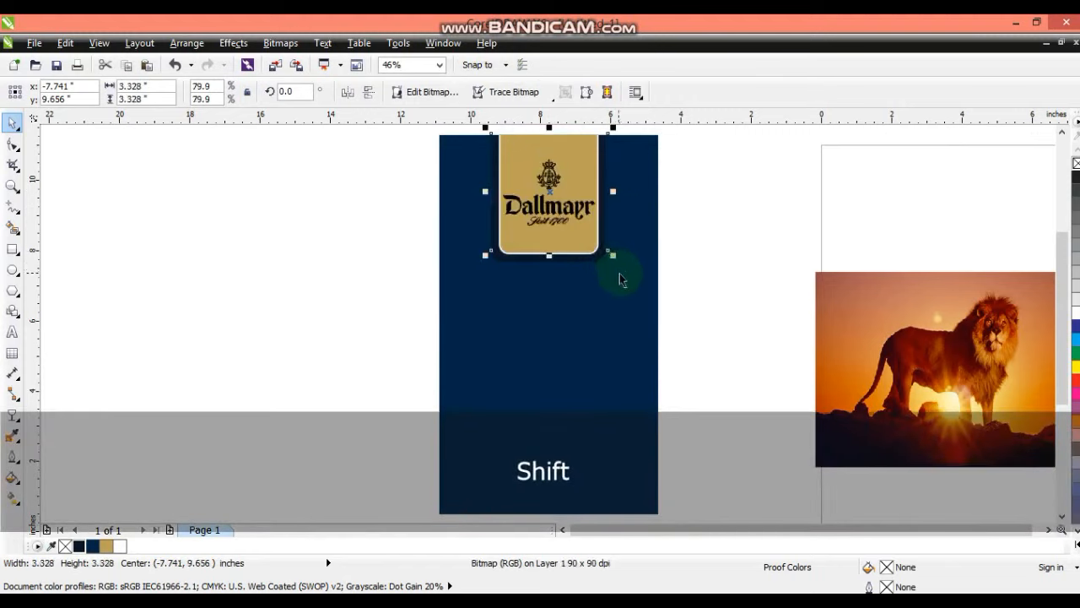
{"action": "left_click", "coordinate": [629, 308], "text": "shift"}
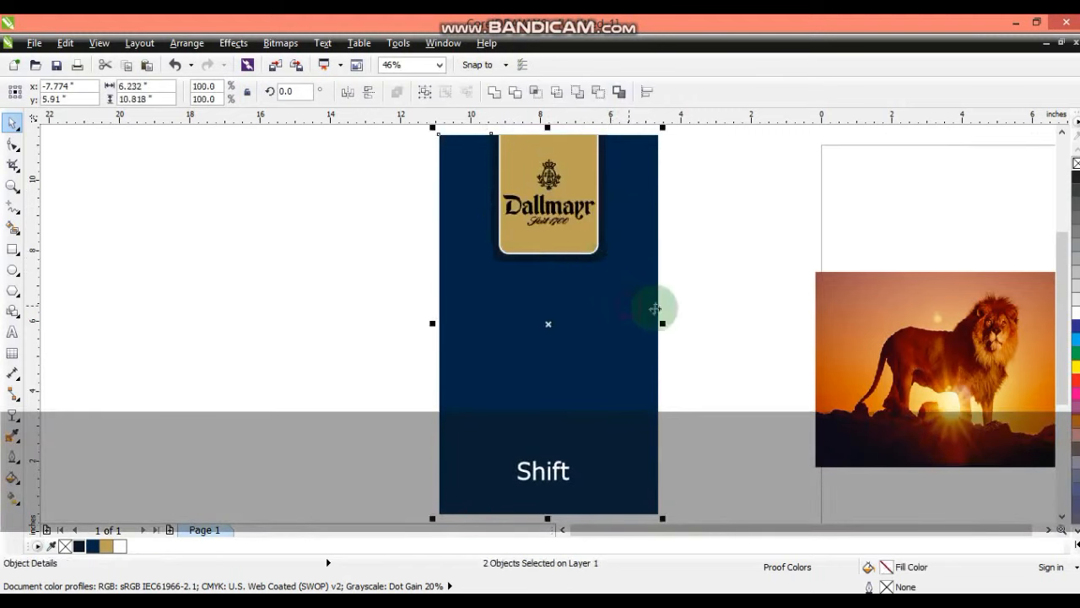
{"action": "key", "text": "c"}
{"action": "left_click", "coordinate": [726, 309]}
Shrink the logo to about 3.243 inches, lower it on the gold label and PowerClip it inside the navy panel
{"action": "left_click", "coordinate": [570, 219]}
{"action": "left_click_drag", "start_coordinate": [610, 254], "coordinate": [614, 260]}
{"action": "key", "text": "ctrl+z"}
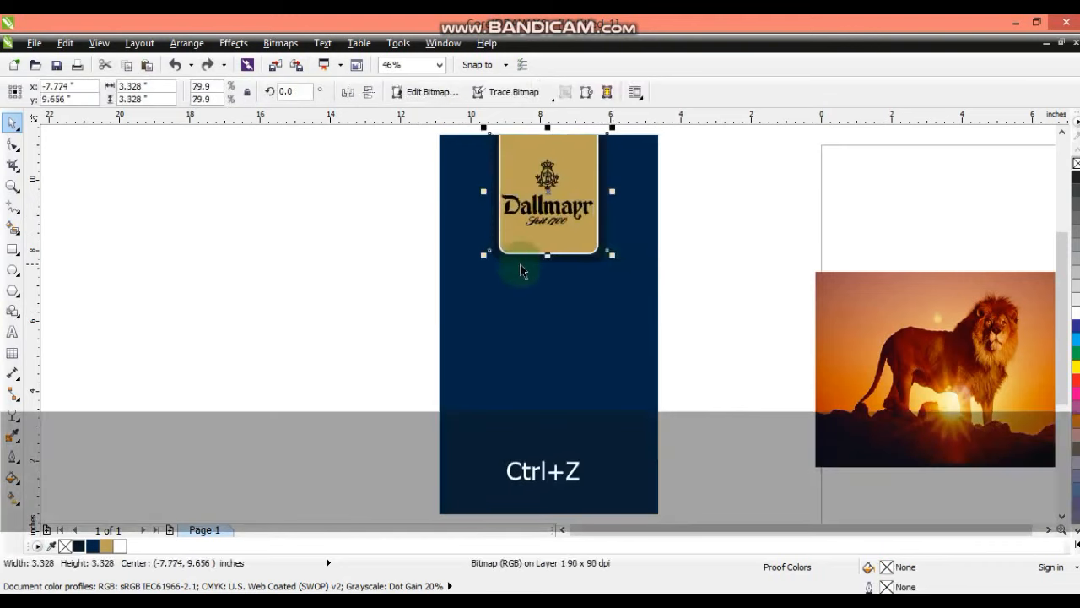
{"action": "mouse_move", "coordinate": [487, 251]}
{"action": "left_mouse_down"}
{"action": "mouse_move", "coordinate": [484, 263]}
{"action": "mouse_move", "coordinate": [486, 253]}
{"action": "left_mouse_up"}
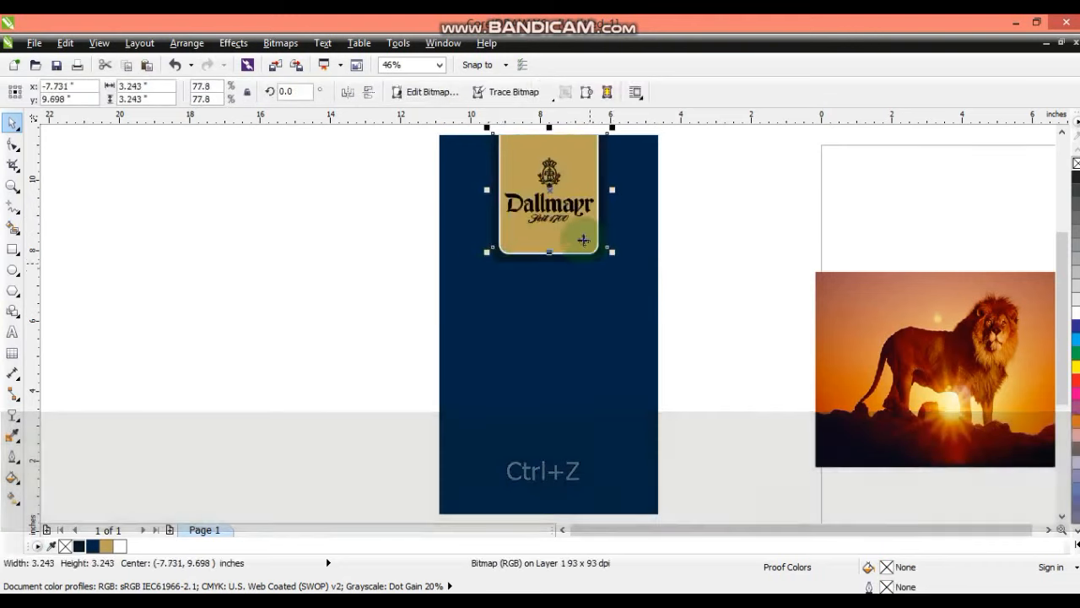
{"action": "key", "text": "Down"}
{"action": "key", "text": "Down"}
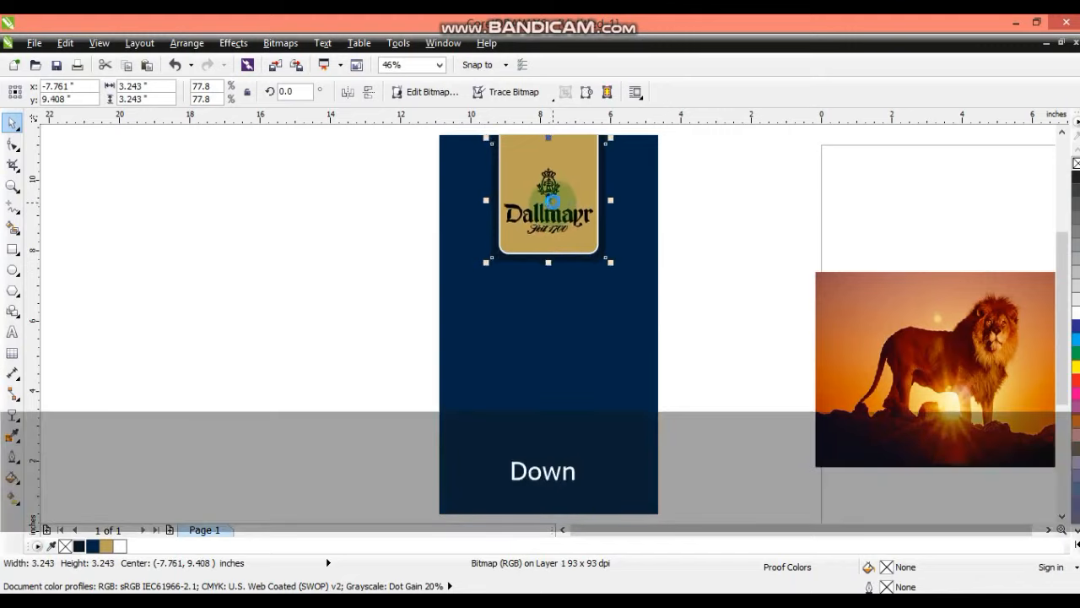
{"action": "left_click", "coordinate": [590, 289]}
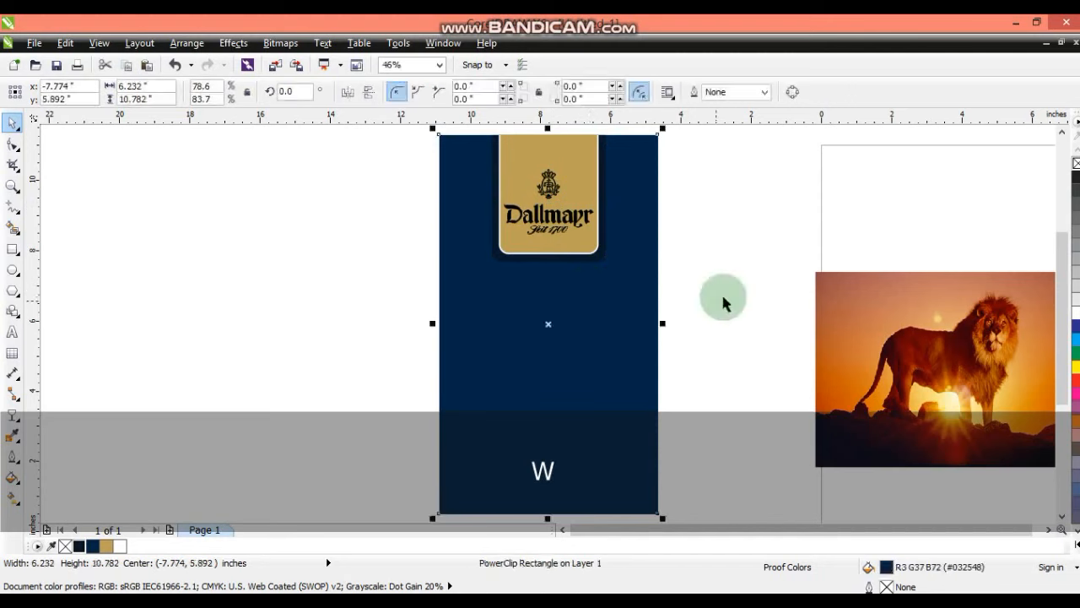
{"action": "left_click", "coordinate": [717, 309]}
Bring the lion photo to the front, shrink it to about 4.277 × 3.345 inches and place it beside the navy panel
{"action": "left_click_drag", "start_coordinate": [891, 354], "coordinate": [509, 348]}
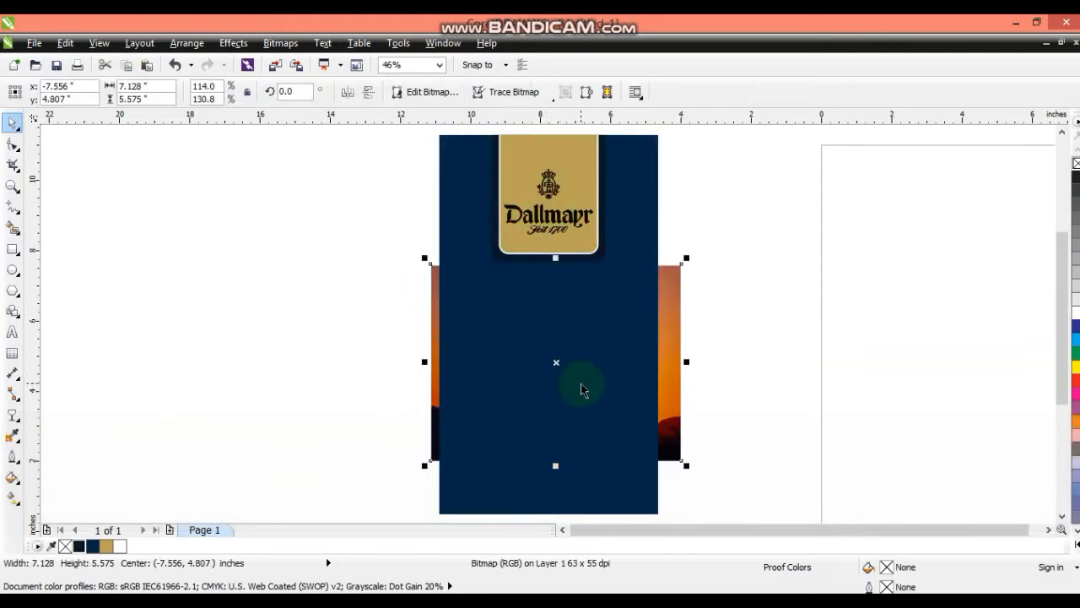
{"action": "key", "text": "shift+Page_Up"}
{"action": "left_click_drag", "start_coordinate": [690, 260], "coordinate": [637, 303]}
{"action": "left_click_drag", "start_coordinate": [617, 357], "coordinate": [284, 369]}
Create a vertically mirrored copy of the lion photo directly above it, overlapping slightly, and select both photos
{"action": "left_click_drag", "start_coordinate": [258, 438], "coordinate": [245, 283]}
{"action": "left_click_drag", "start_coordinate": [287, 244], "coordinate": [287, 248]}
{"action": "left_click", "coordinate": [285, 292], "text": "shift"}
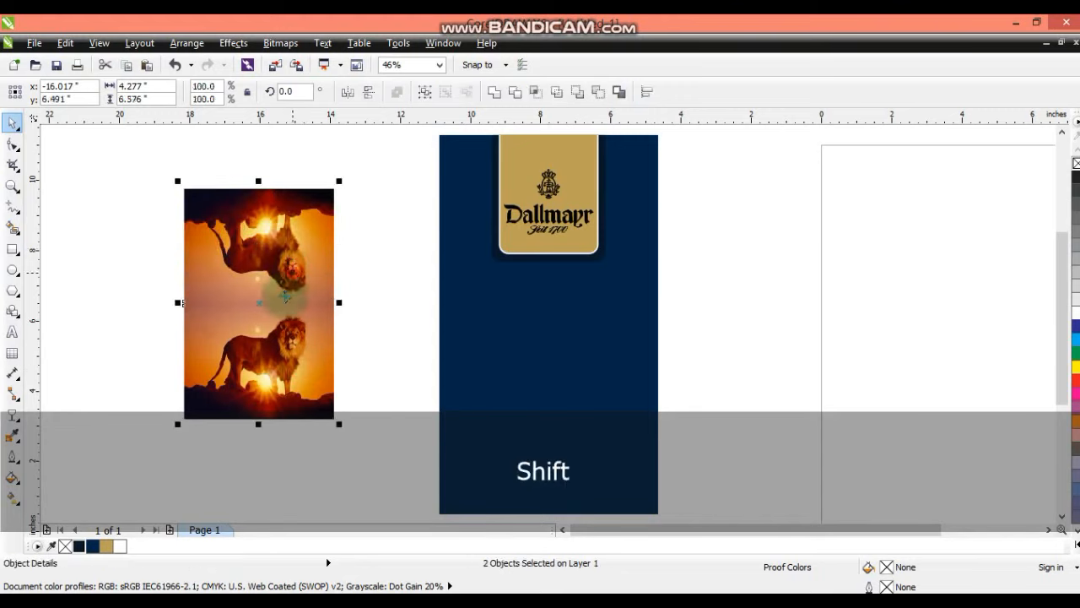
Add horizontally mirrored copies of the lion pair on both sides to form three columns
{"action": "left_click_drag", "start_coordinate": [177, 301], "coordinate": [40, 305]}
{"action": "key", "text": "ctrl+z"}
{"action": "left_click", "coordinate": [365, 441]}
{"action": "left_click", "coordinate": [251, 370]}
{"action": "left_click", "coordinate": [311, 284], "text": "shift"}
Create a vertically mirrored copy of the lower row of three lion photos directly beneath it
{"action": "left_click", "coordinate": [243, 273]}
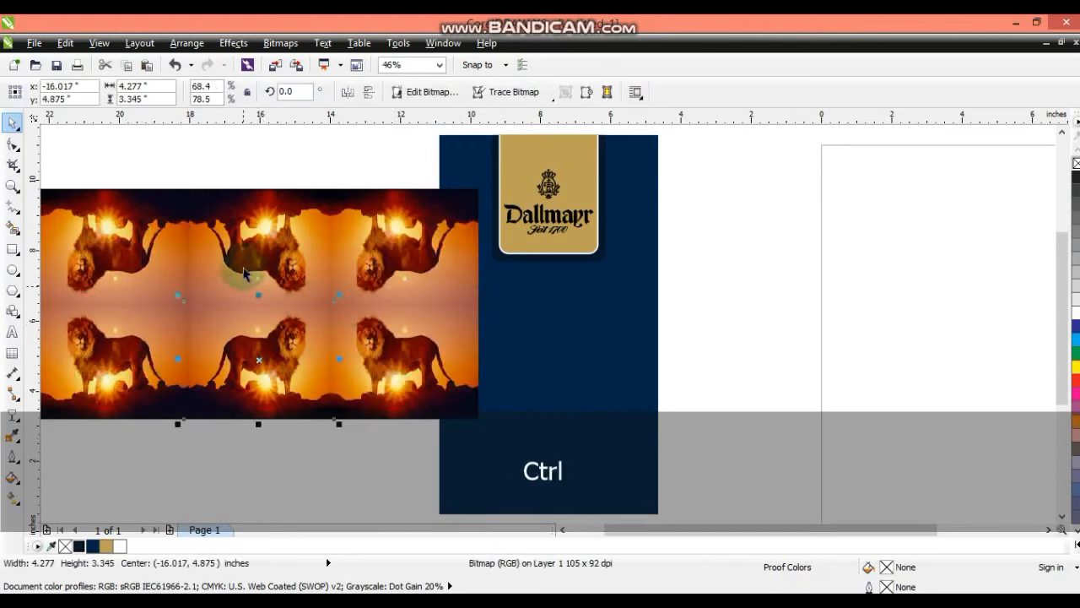
{"action": "left_click", "coordinate": [419, 385], "text": "shift"}
{"action": "left_click", "coordinate": [116, 377], "text": "shift"}
{"action": "left_click_drag", "start_coordinate": [258, 295], "coordinate": [243, 459]}
{"action": "right_click", "coordinate": [243, 460]}
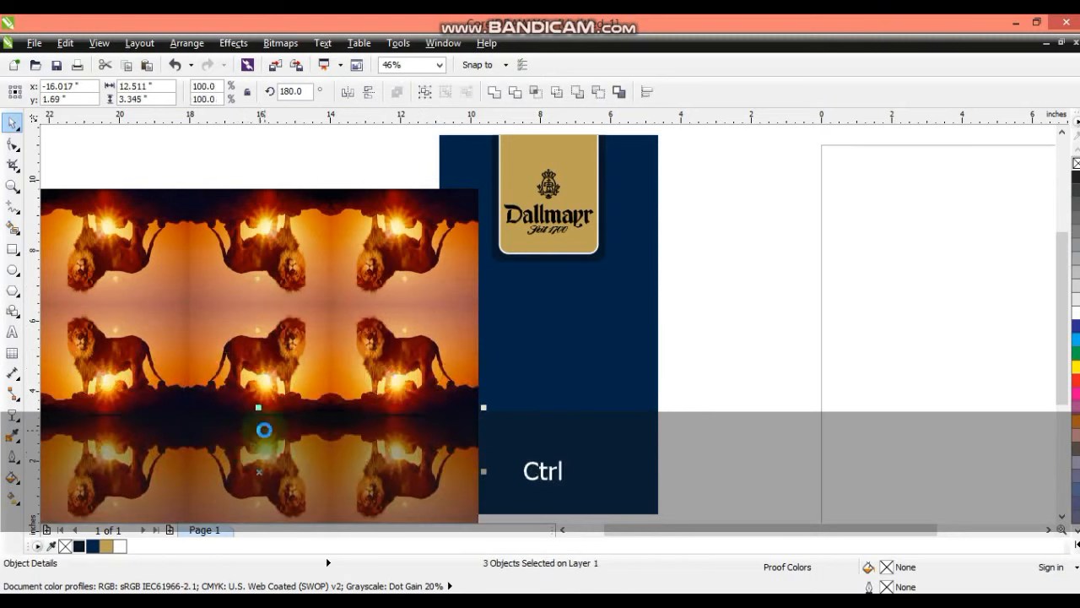
Group the nine lion photos and centre the group horizontally and vertically on the navy panel
{"action": "scroll", "coordinate": [262, 414], "scroll_direction": "down", "scroll_amount": 2}
{"action": "key", "text": "Escape"}
{"action": "left_click_drag", "start_coordinate": [390, 497], "coordinate": [380, 499]}
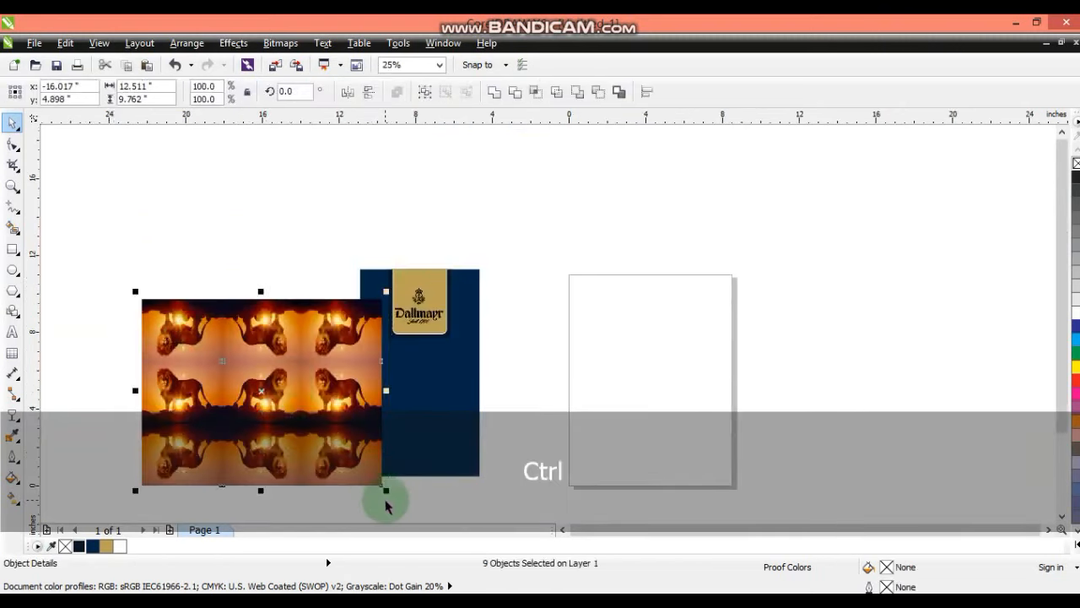
{"action": "key", "text": "ctrl+g"}
{"action": "left_click", "coordinate": [453, 379], "text": "shift"}
{"action": "key", "text": "c"}
{"action": "key", "text": "e"}
Send the lion group behind the navy panel and move it down slightly
{"action": "key", "text": "shift+F2"}
{"action": "key", "text": "Escape"}
{"action": "left_click", "coordinate": [607, 354]}
{"action": "key", "text": "shift+Page_Down"}
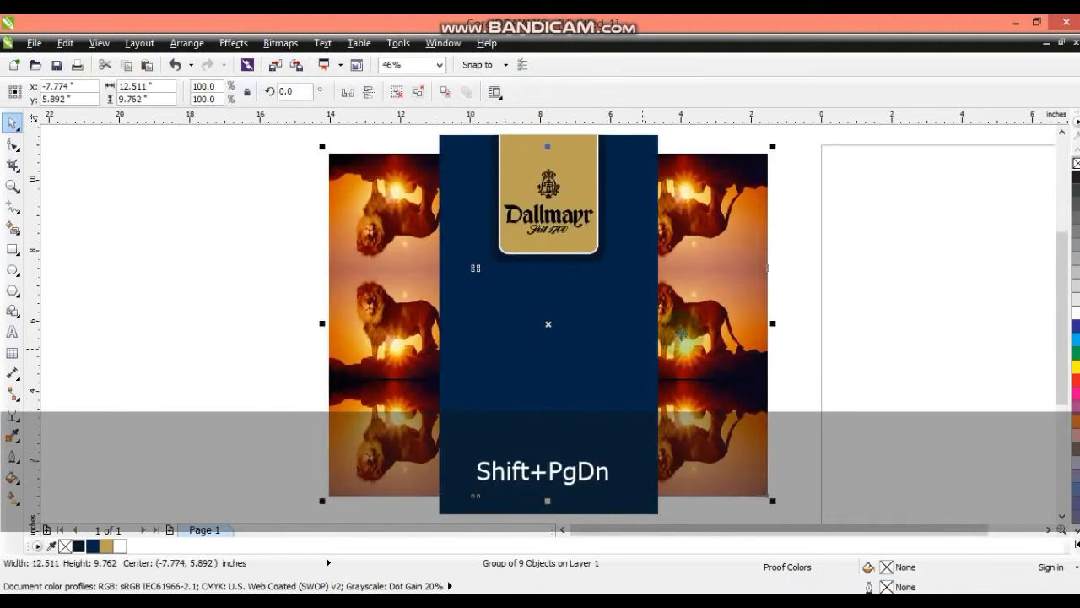
{"action": "left_click_drag", "start_coordinate": [718, 318], "coordinate": [718, 332]}
Duplicate the navy panel beside the lion group and delete the copy's extracted PowerClip contents
{"action": "left_click", "coordinate": [595, 333]}
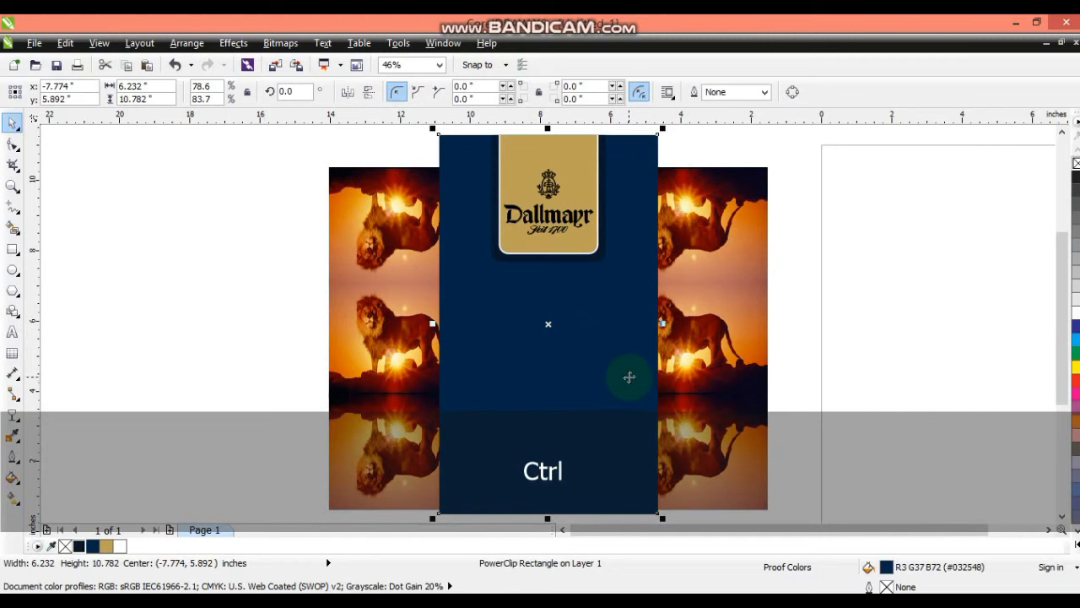
{"action": "left_click_drag", "start_coordinate": [629, 377], "coordinate": [191, 358]}
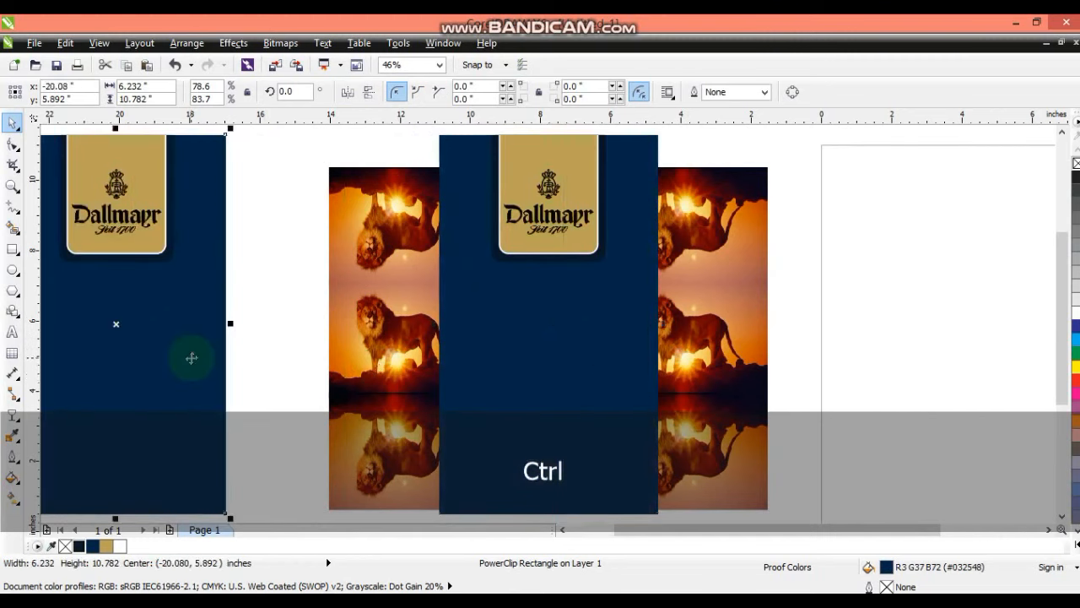
{"action": "key", "text": "x"}
{"action": "key", "text": "Delete"}
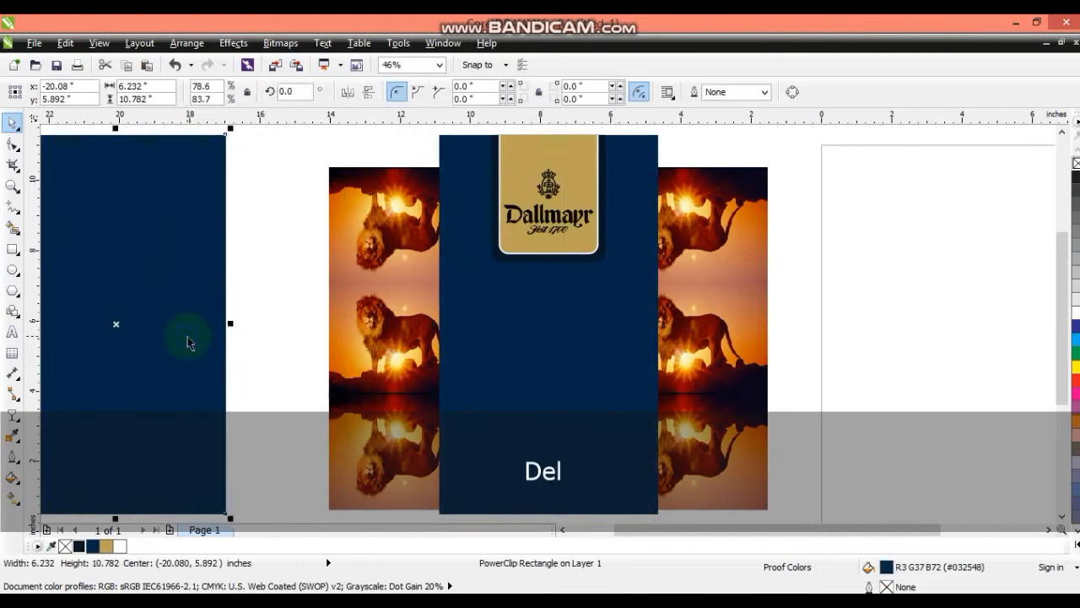
Convert the emptied PowerClip frame of the panel copy back into a plain rectangle
{"action": "right_click", "coordinate": [188, 340]}
{"action": "mouse_move", "coordinate": [363, 42]}
{"action": "left_click", "coordinate": [416, 85]}
{"action": "left_click", "coordinate": [306, 157]}
{"action": "left_click", "coordinate": [200, 209]}
Centre the plain navy rectangle on the labelled panel and send it to the back
{"action": "left_click", "coordinate": [477, 338], "text": "shift"}
{"action": "key", "text": "c"}
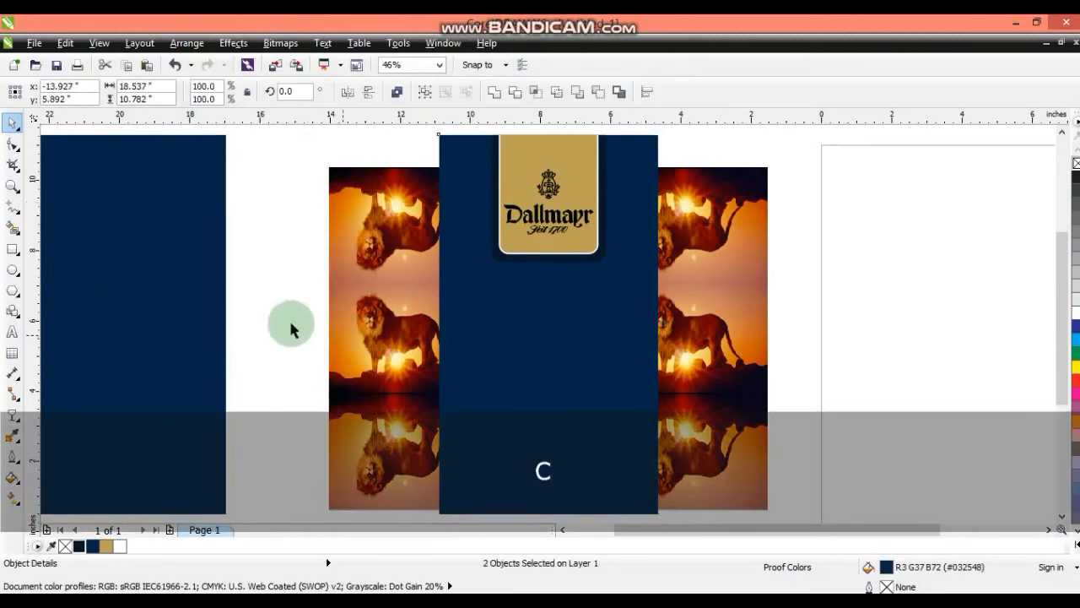
{"action": "left_click", "coordinate": [289, 325]}
{"action": "left_click", "coordinate": [528, 324]}
{"action": "key", "text": "shift+Next"}
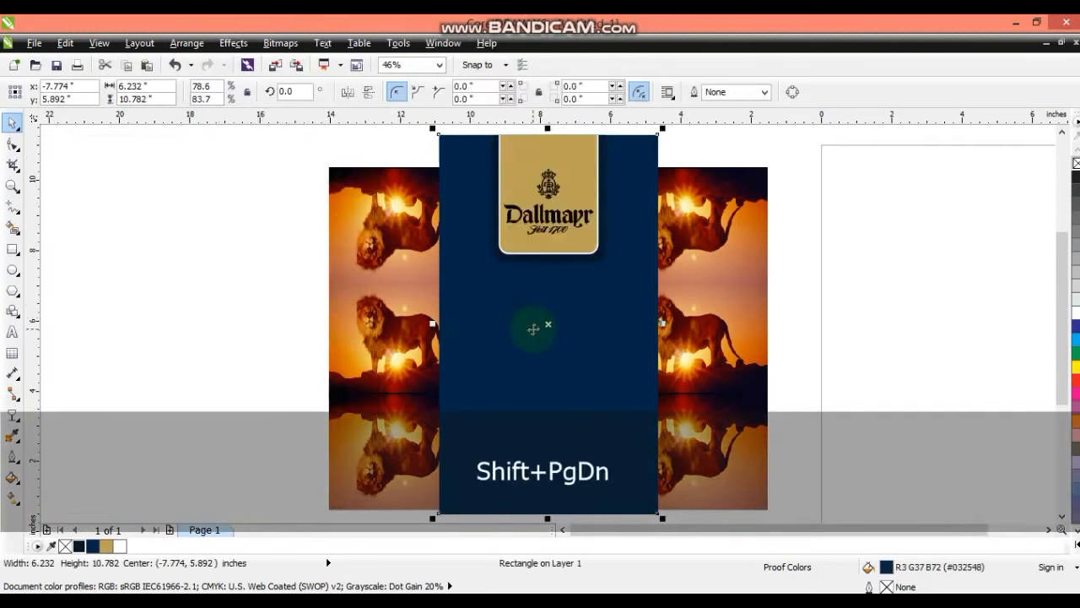
Apply a radial transparency to the labelled navy panel so the lion pattern shows through its middle
{"action": "key", "text": "Escape"}
{"action": "left_click", "coordinate": [731, 353]}
{"action": "left_click", "coordinate": [588, 357]}
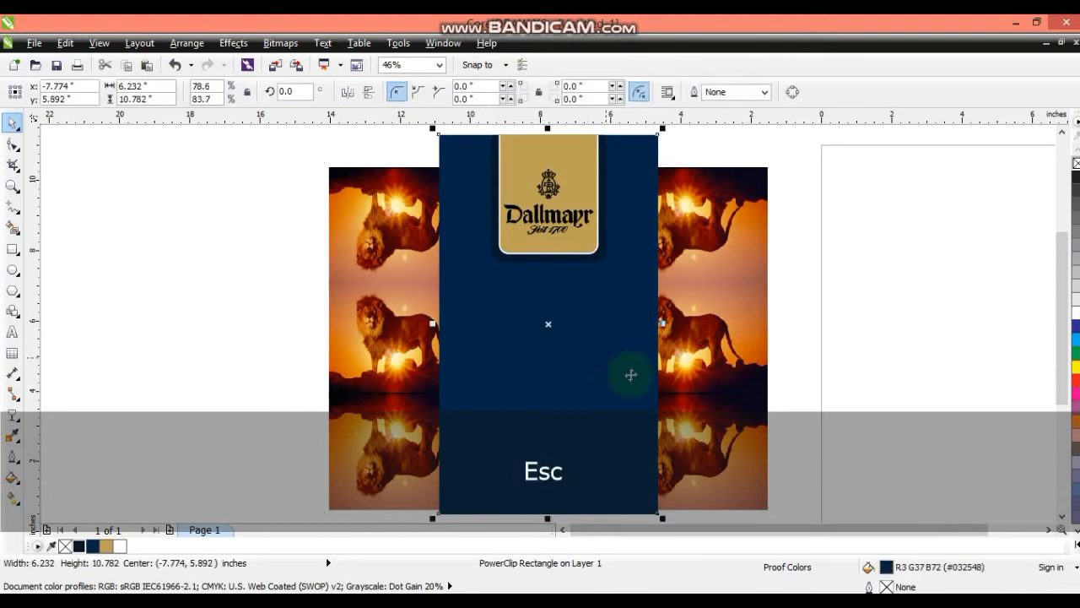
{"action": "left_click", "coordinate": [12, 414]}
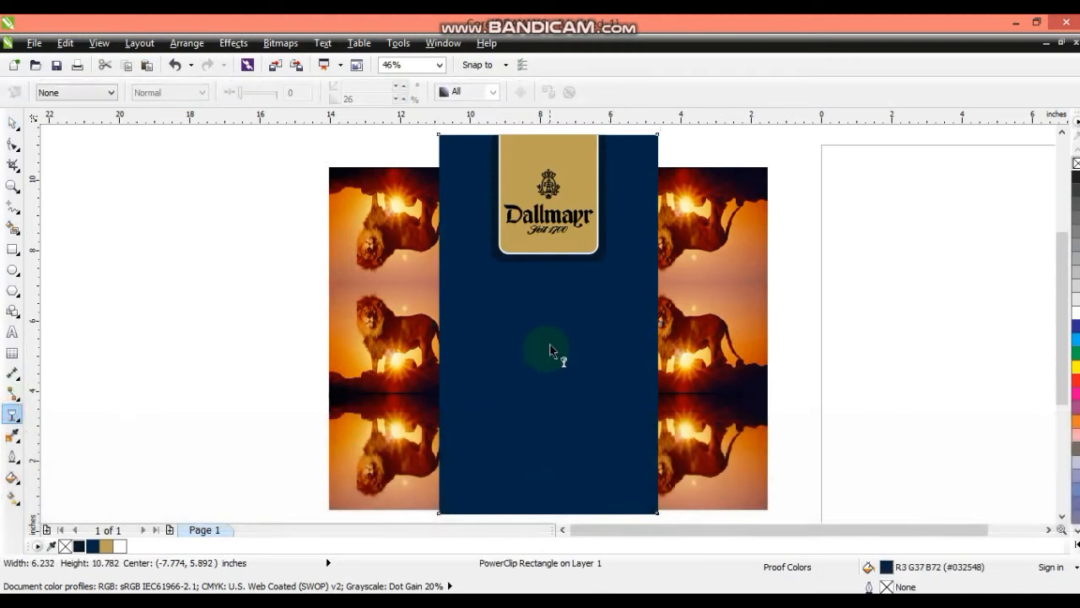
{"action": "left_click_drag", "start_coordinate": [550, 385], "coordinate": [550, 385]}
{"action": "left_click", "coordinate": [76, 92]}
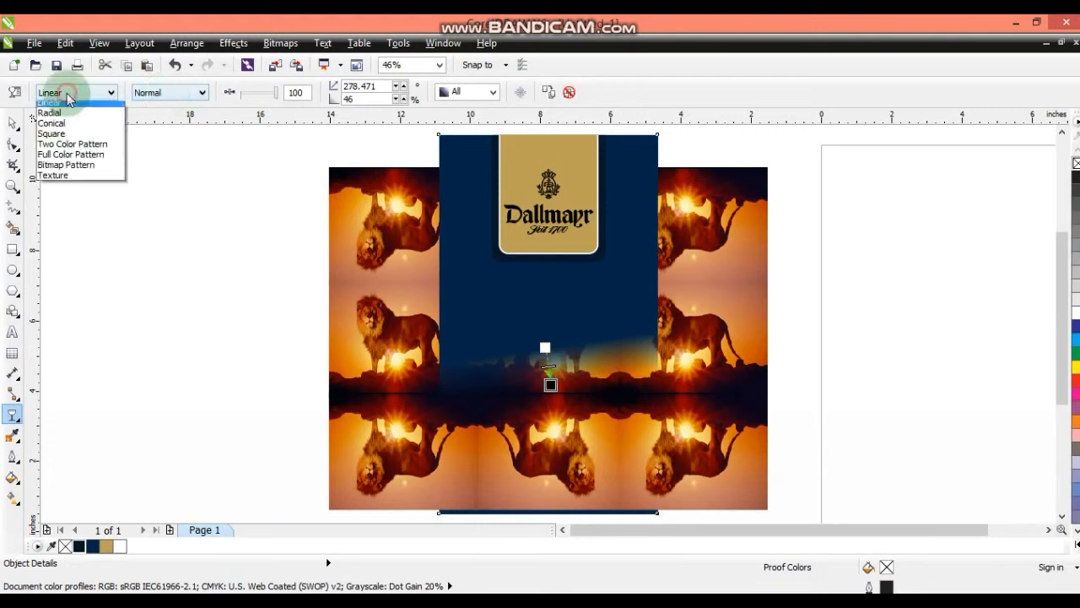
{"action": "left_click", "coordinate": [49, 139]}
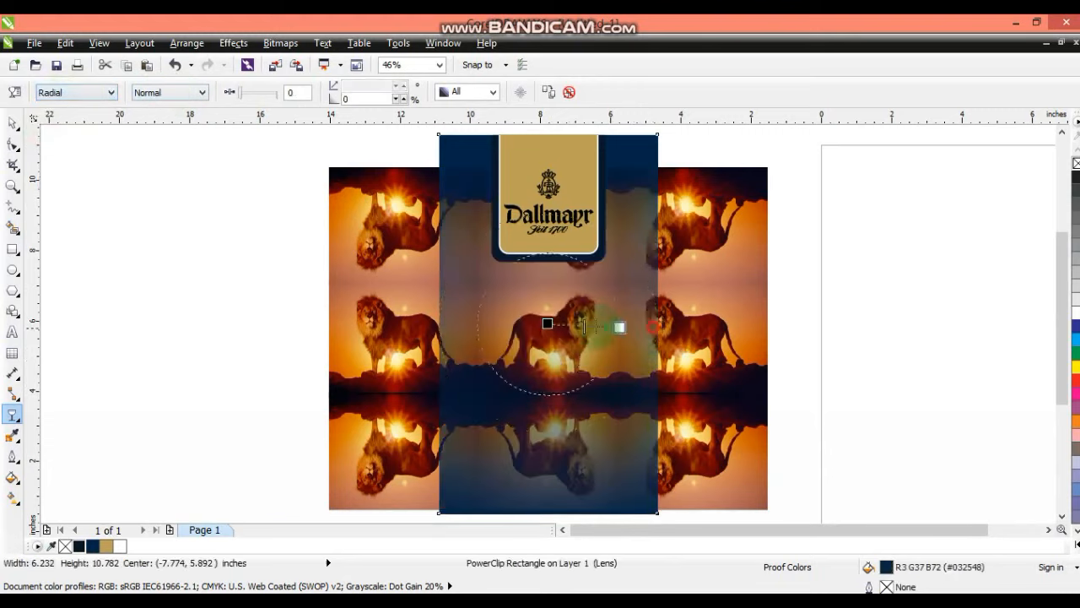
Tighten the panel's radial transparency into a soft-edged circle around the middle lion
{"action": "left_click_drag", "start_coordinate": [547, 323], "coordinate": [601, 327]}
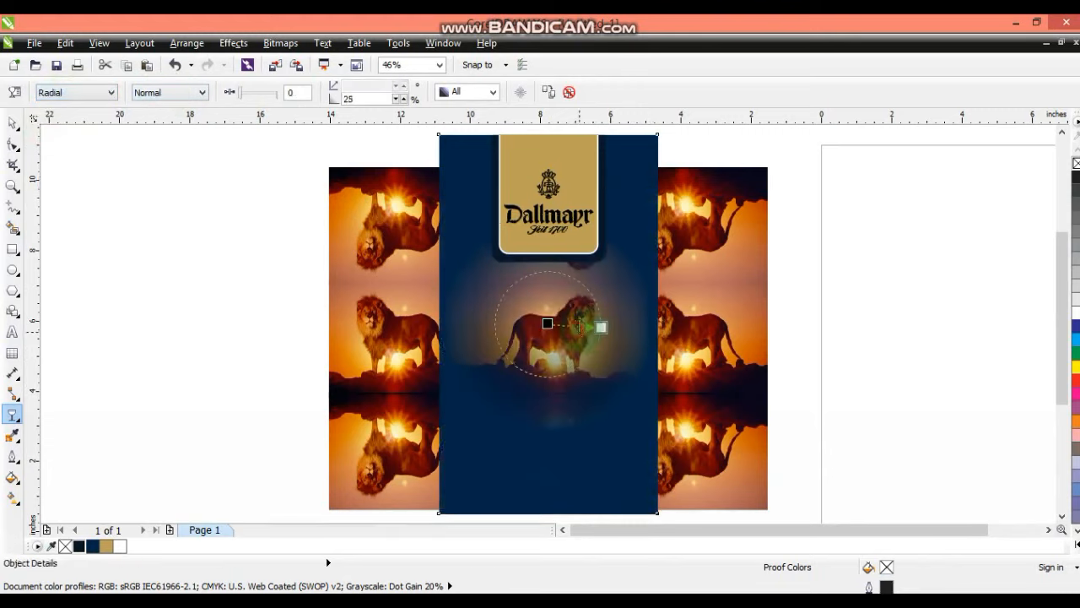
{"action": "mouse_move", "coordinate": [601, 326]}
{"action": "left_mouse_down"}
{"action": "mouse_move", "coordinate": [614, 332]}
{"action": "mouse_move", "coordinate": [595, 329]}
{"action": "left_mouse_up"}
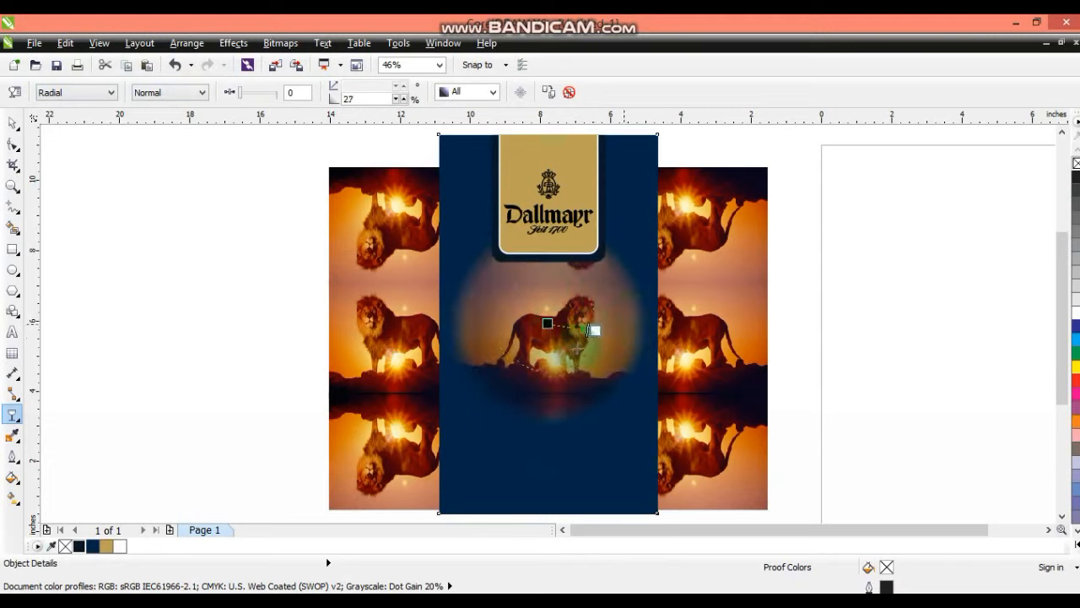
{"action": "left_click_drag", "start_coordinate": [554, 336], "coordinate": [552, 336]}
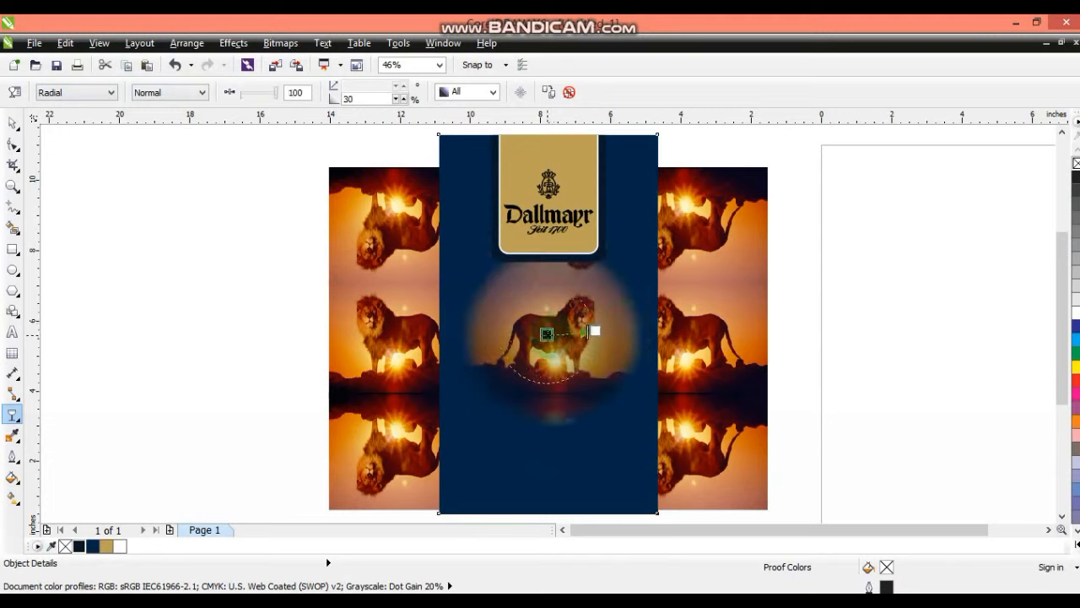
Nudge the lion group down slightly, then readjust the radial transparency's centre and spread around the middle lion
{"action": "left_click", "coordinate": [12, 123]}
{"action": "mouse_move", "coordinate": [731, 327]}
{"action": "left_mouse_down"}
{"action": "mouse_move", "coordinate": [723, 361]}
{"action": "mouse_move", "coordinate": [717, 325]}
{"action": "left_mouse_up"}
{"action": "left_click", "coordinate": [625, 339]}
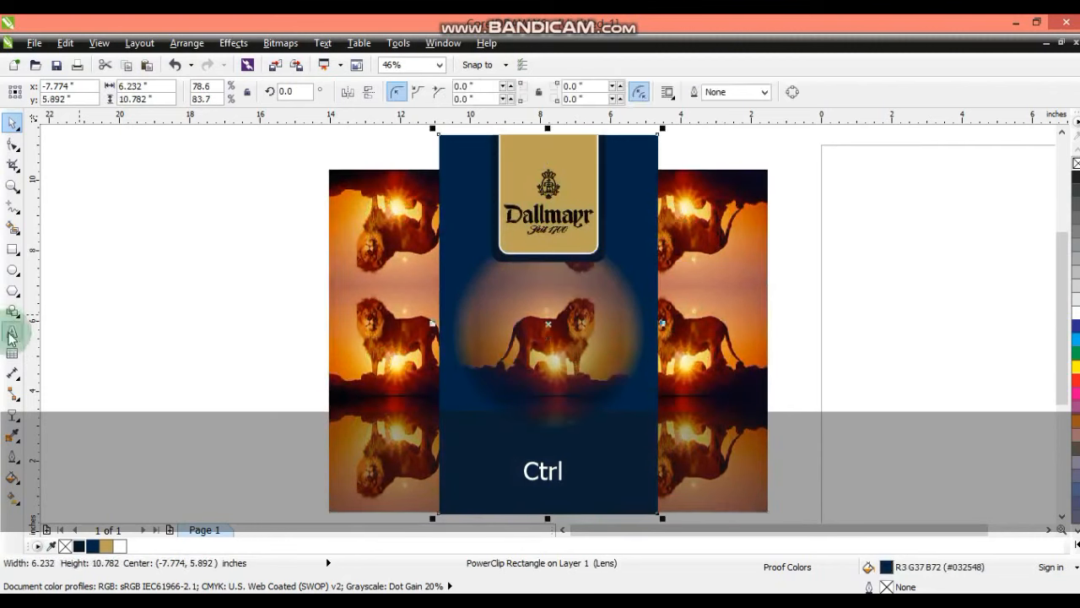
{"action": "left_click", "coordinate": [13, 413]}
{"action": "left_click_drag", "start_coordinate": [594, 331], "coordinate": [600, 334]}
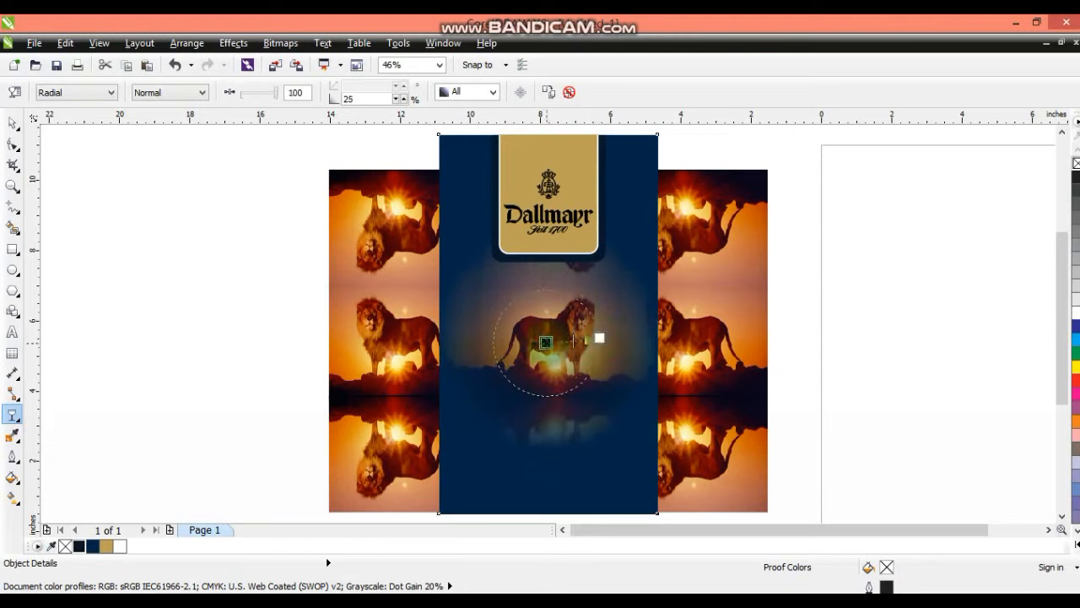
{"action": "left_click_drag", "start_coordinate": [549, 338], "coordinate": [549, 338]}
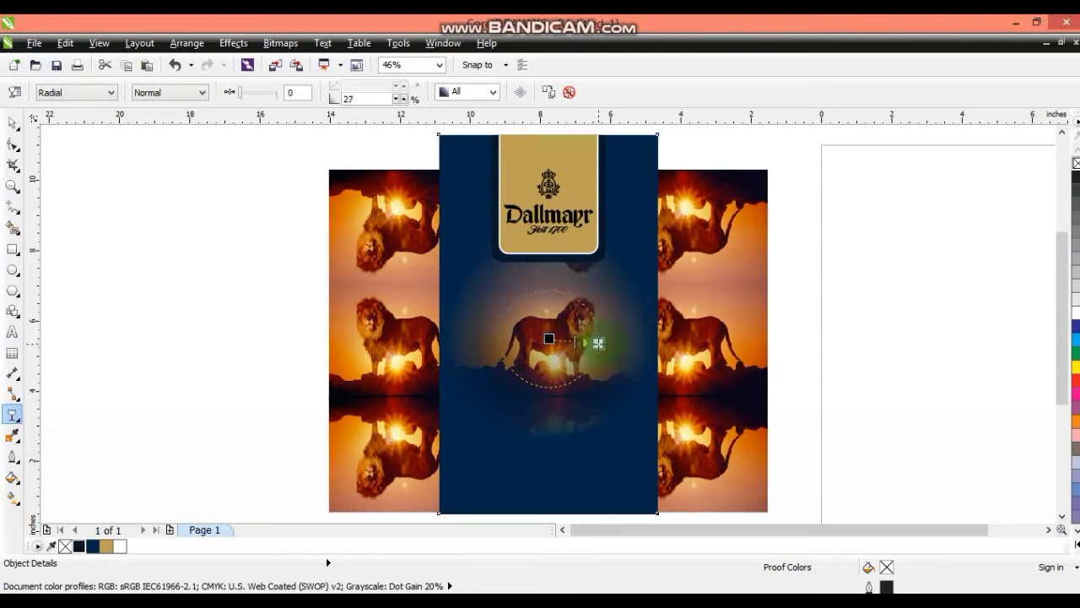
{"action": "left_click", "coordinate": [15, 127]}
{"action": "left_click", "coordinate": [140, 239]}
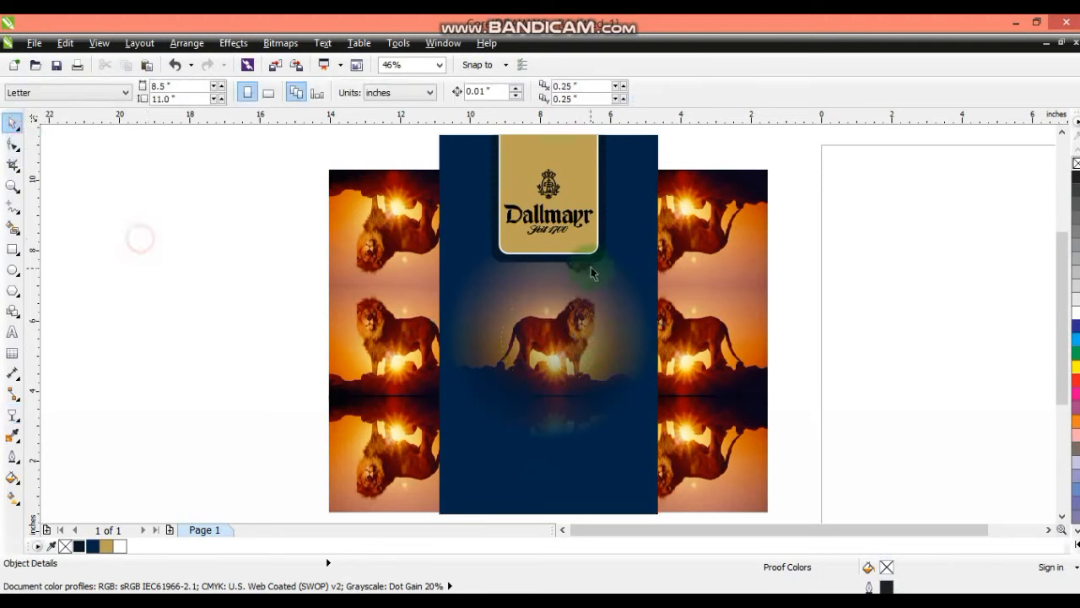
Move the labelled panel aside and PowerClip the lion group inside the plain navy rectangle
{"action": "left_click", "coordinate": [738, 308]}
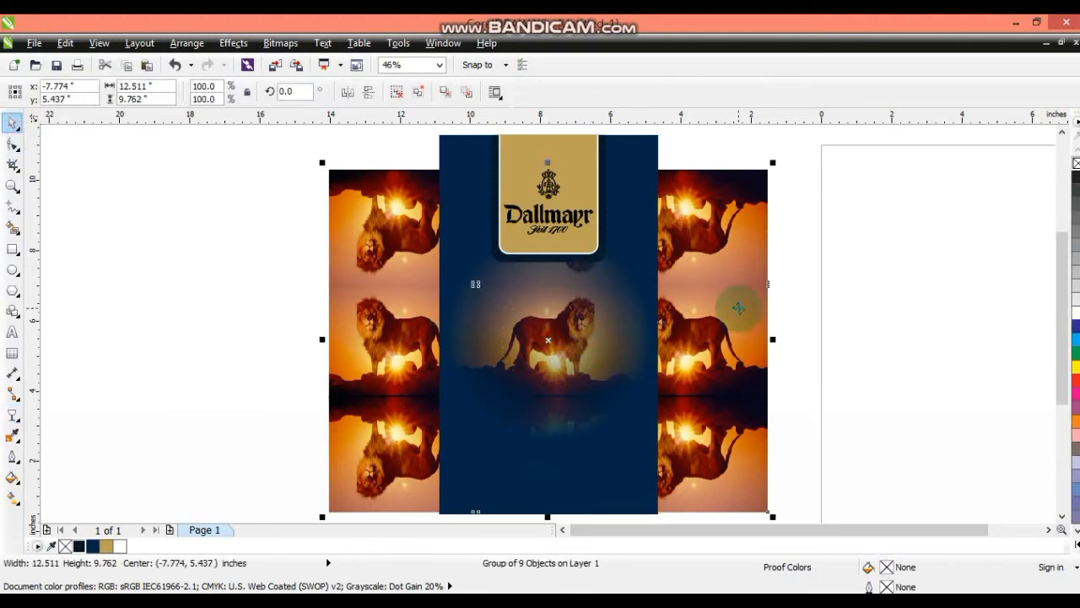
{"action": "left_click_drag", "start_coordinate": [567, 349], "coordinate": [278, 350]}
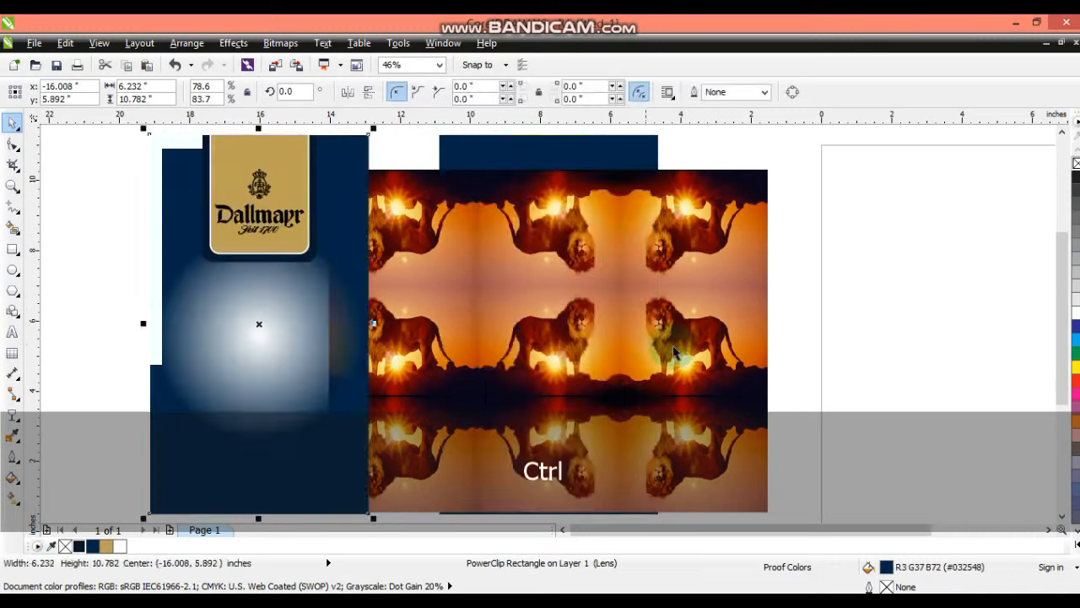
{"action": "left_click", "coordinate": [697, 332]}
{"action": "key", "text": "w"}
{"action": "left_click", "coordinate": [564, 154]}
Centre the labelled transparent panel horizontally on the lion-filled rectangle
{"action": "left_click", "coordinate": [250, 364]}
{"action": "left_click", "coordinate": [602, 347], "text": "shift"}
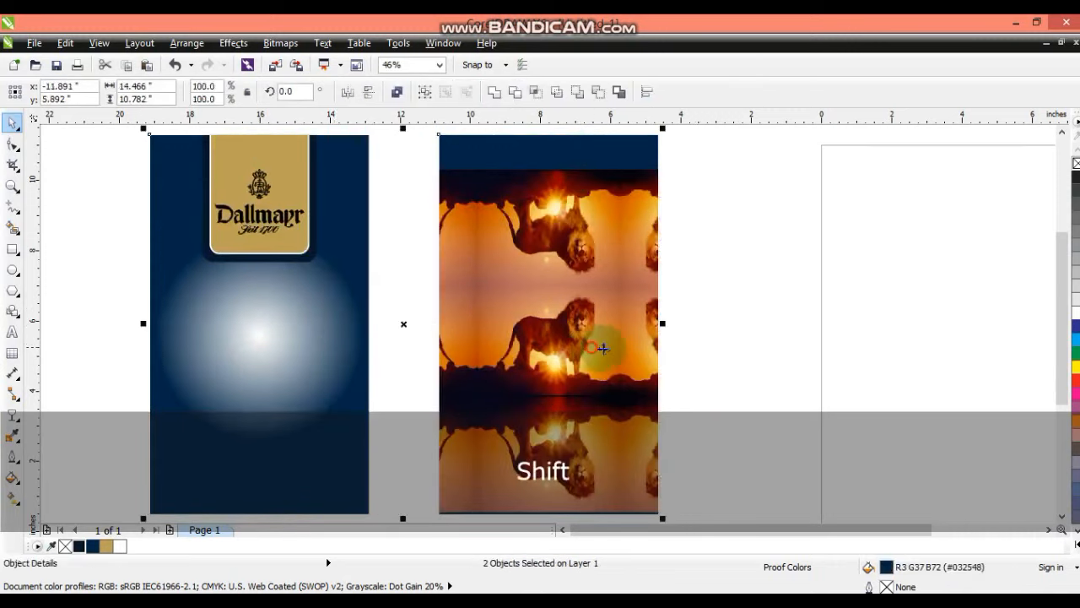
{"action": "key", "text": "c"}
{"action": "left_click", "coordinate": [751, 357]}
{"action": "left_click", "coordinate": [622, 393]}
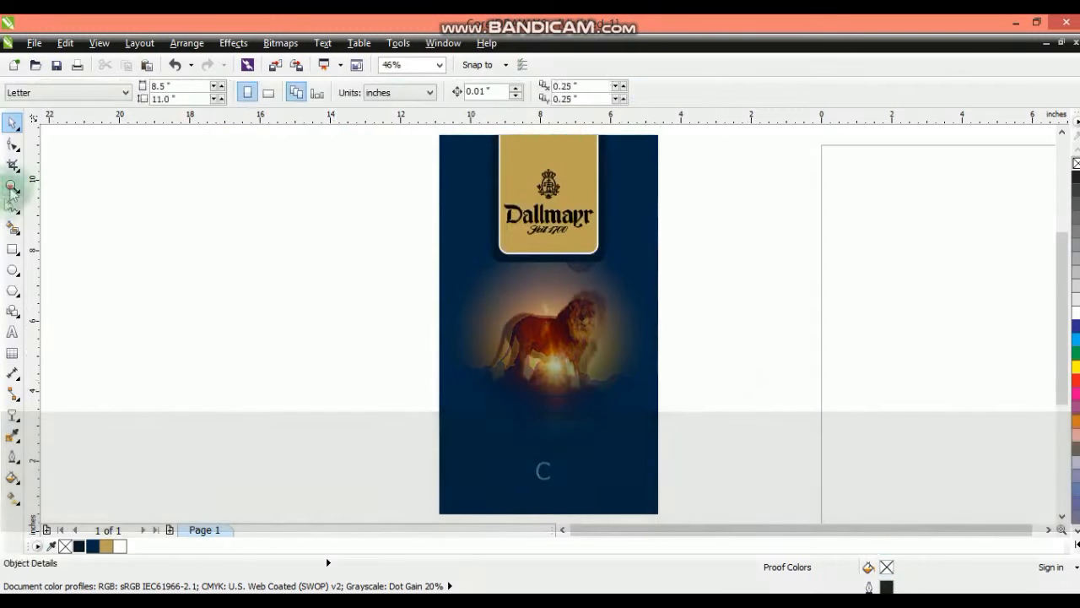
Add the artistic text "KILIMAJARO" in the empty area beside the panel's lower half
{"action": "left_click", "coordinate": [12, 186]}
{"action": "left_click_drag", "start_coordinate": [328, 325], "coordinate": [713, 518]}
{"action": "left_click", "coordinate": [12, 332]}
{"action": "left_click", "coordinate": [93, 352]}
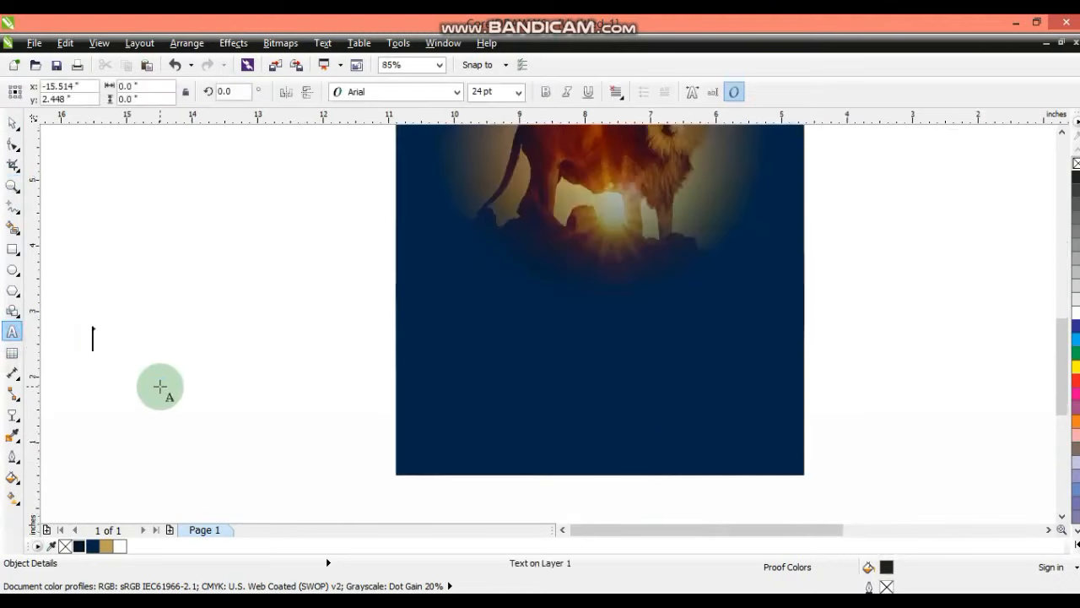
{"action": "key", "text": "Caps_Lock"}
{"action": "type", "text": "KILIMAJ"}
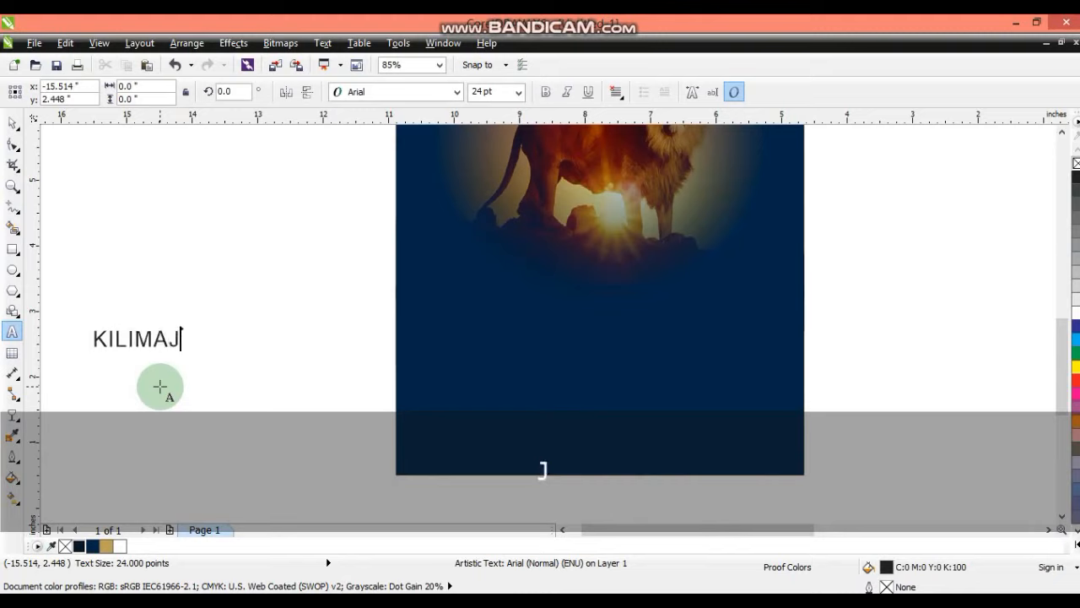
{"action": "left_click", "coordinate": [12, 123]}
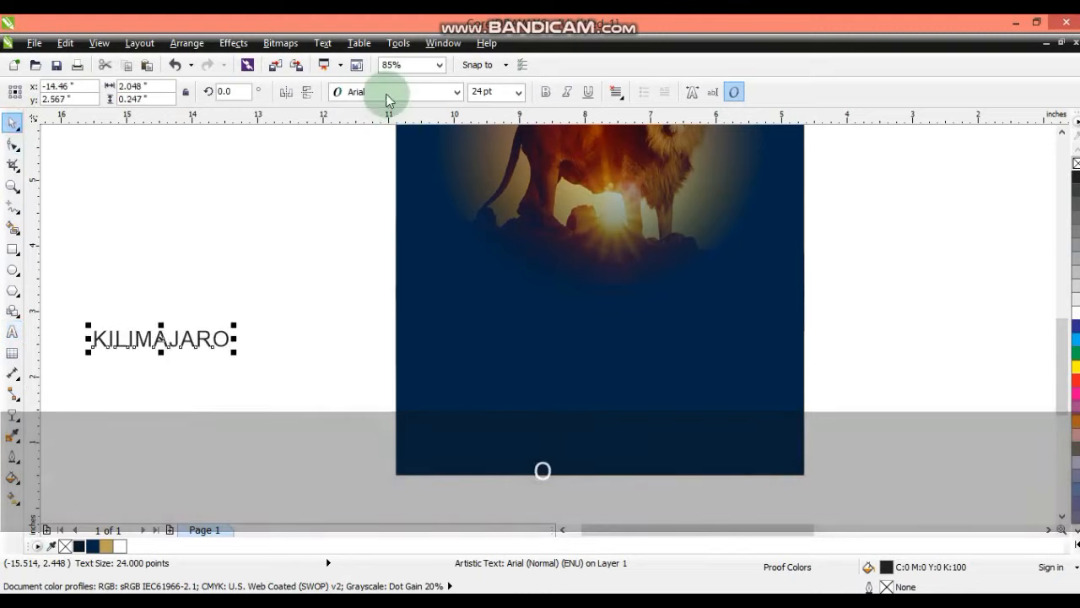
Set "KILIMAJARO" in white Zurich BdXCn BT, enlarged to about 84 pt beneath the lion on the panel
{"action": "left_click", "coordinate": [390, 92]}
{"action": "left_click", "coordinate": [376, 174]}
{"action": "left_click_drag", "start_coordinate": [167, 346], "coordinate": [493, 287]}
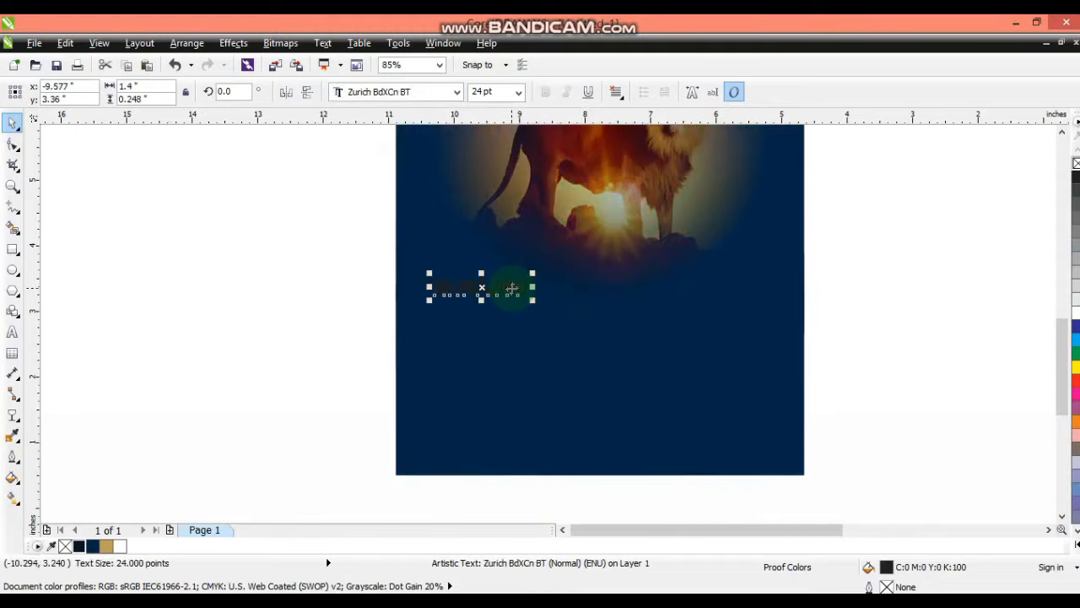
{"action": "left_click", "coordinate": [121, 545]}
{"action": "left_click_drag", "start_coordinate": [538, 301], "coordinate": [761, 379]}
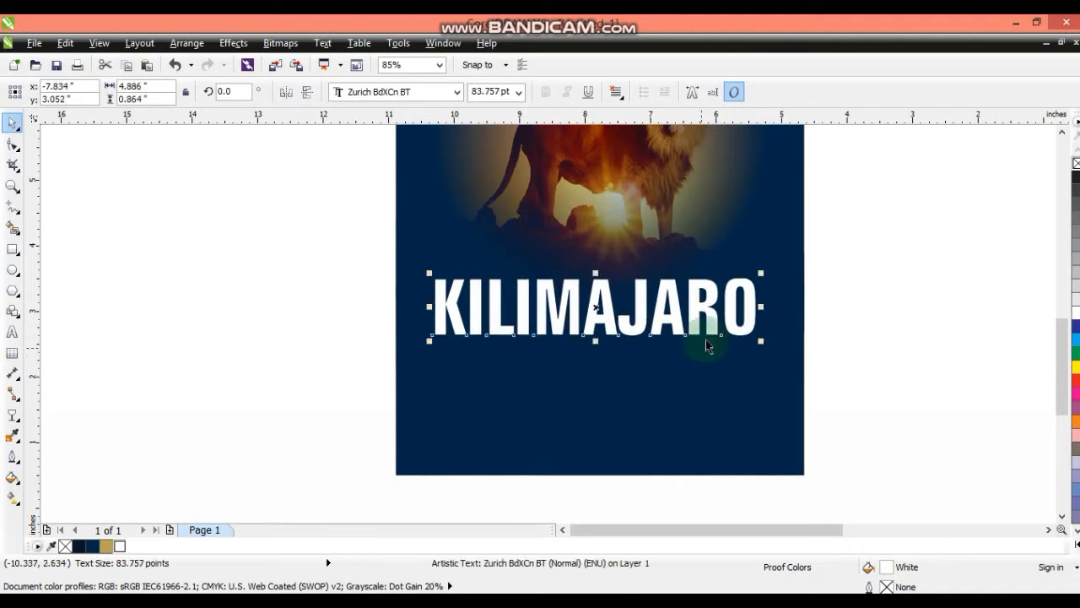
Place a copy of the title at about 41.5 pt directly beneath it and replace its text with "Tansania"
{"action": "left_click_drag", "start_coordinate": [762, 341], "coordinate": [609, 360]}
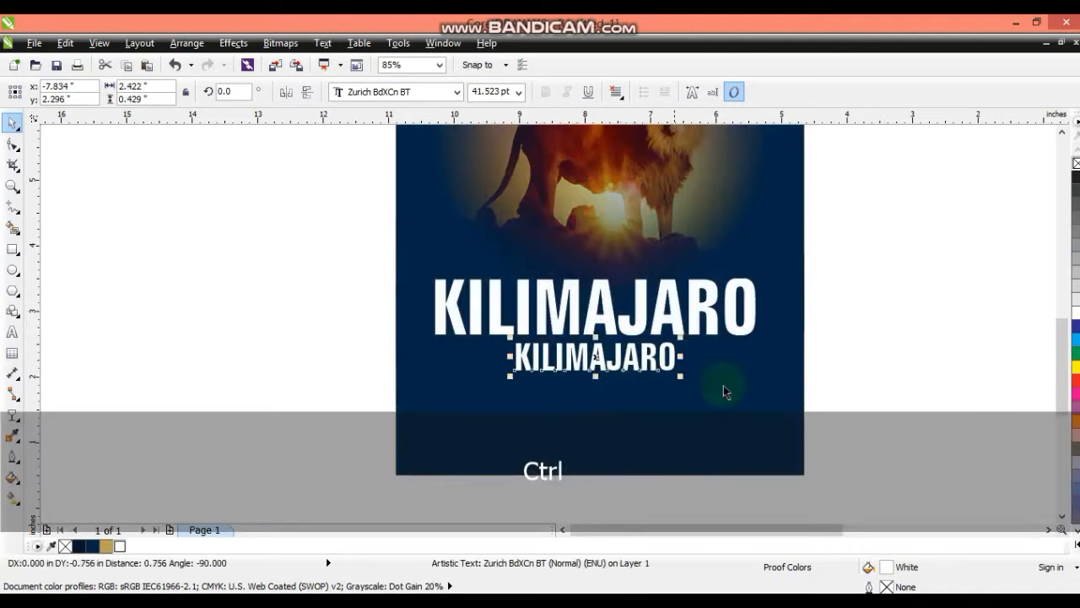
{"action": "left_click", "coordinate": [15, 331]}
{"action": "key", "text": "shift+Home"}
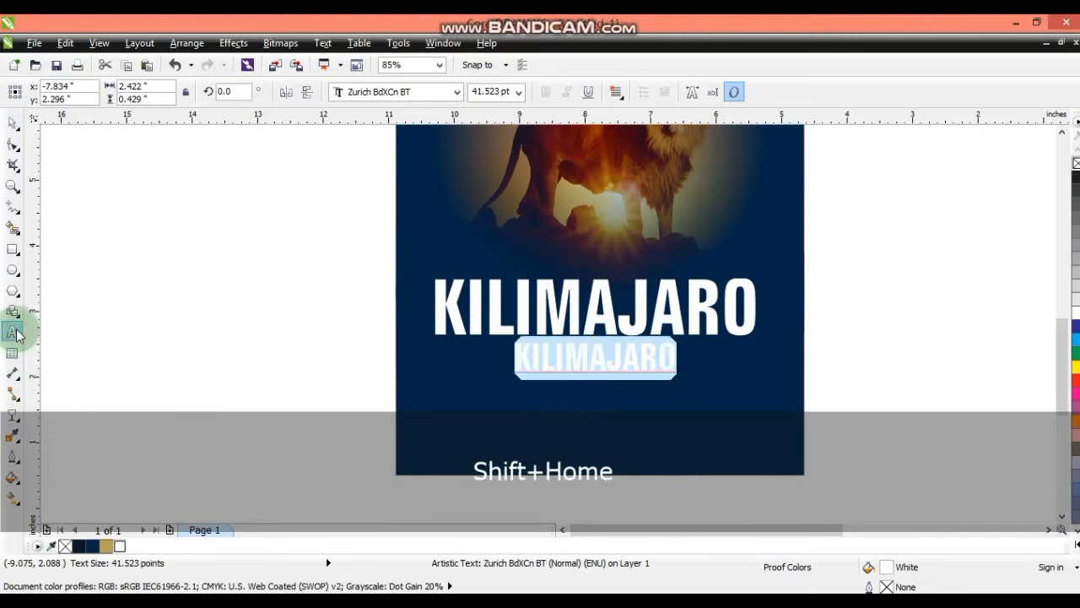
{"action": "type", "text": "ta"}
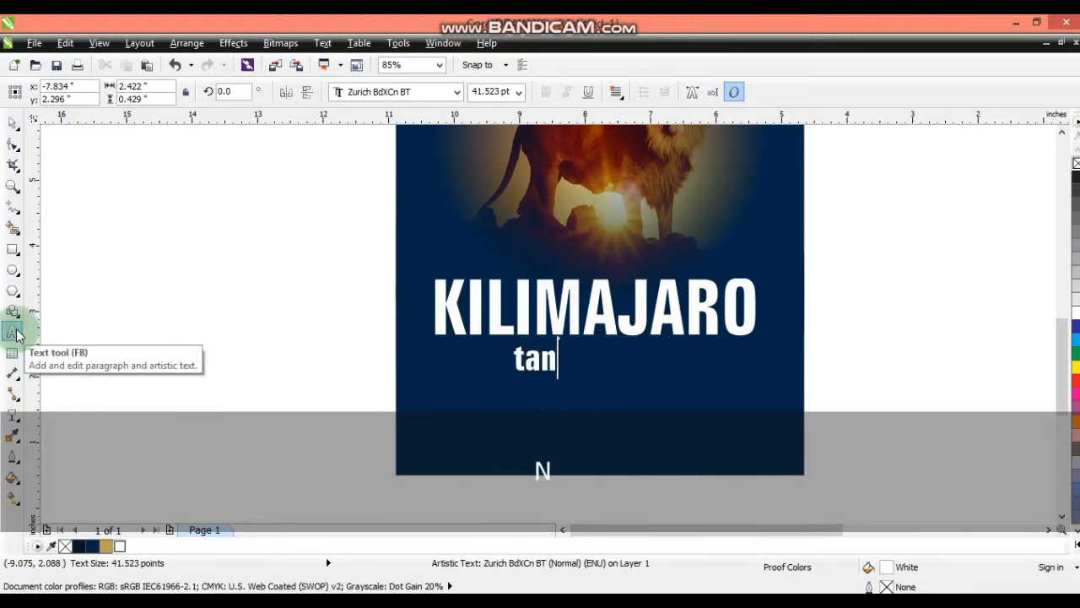
{"action": "type", "text": "n"}
{"action": "key", "text": "BackSpace"}
{"action": "key", "text": "BackSpace"}
{"action": "key", "text": "BackSpace"}
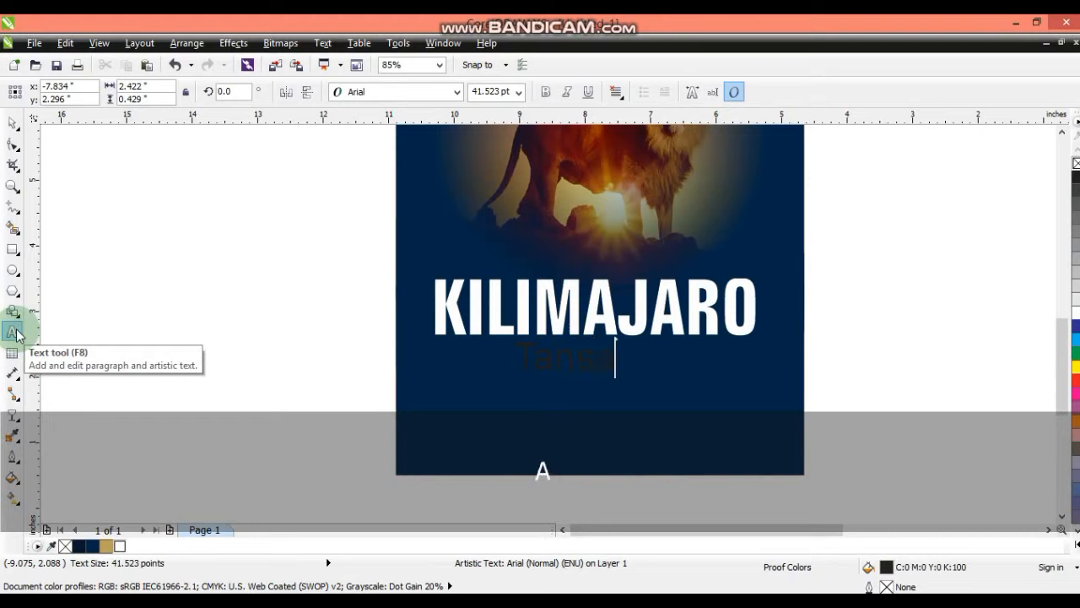
{"action": "left_click", "coordinate": [13, 122]}
Make "Tansania" bold and white, reduced to about 28.6 pt and centred under "KILIMAJARO"
{"action": "left_click", "coordinate": [545, 91]}
{"action": "left_click", "coordinate": [1073, 311]}
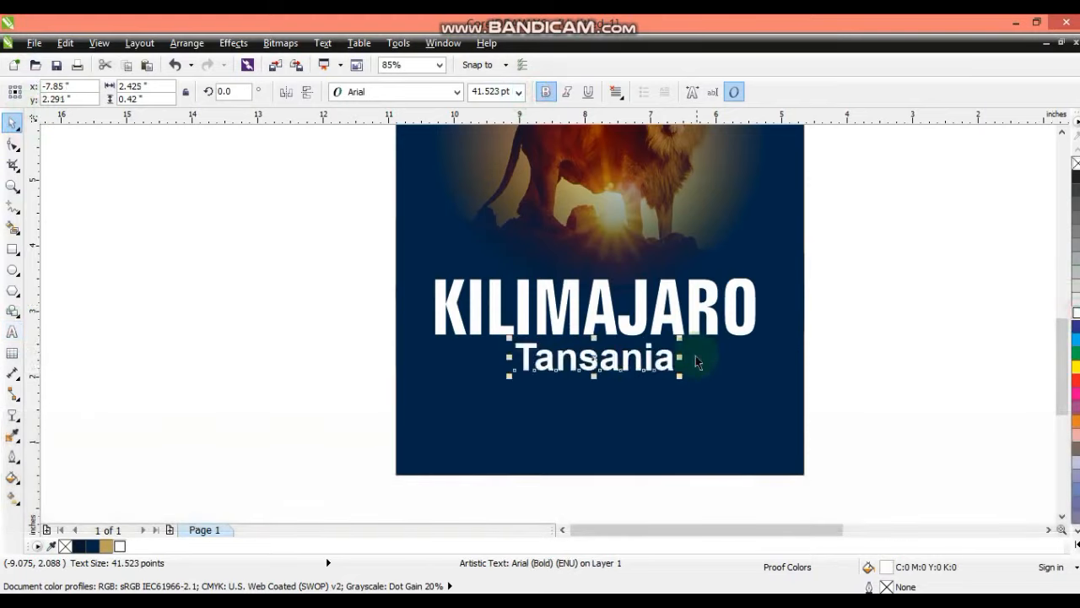
{"action": "key", "text": "shift"}
{"action": "left_click_drag", "start_coordinate": [679, 374], "coordinate": [607, 328]}
{"action": "key", "text": "c"}
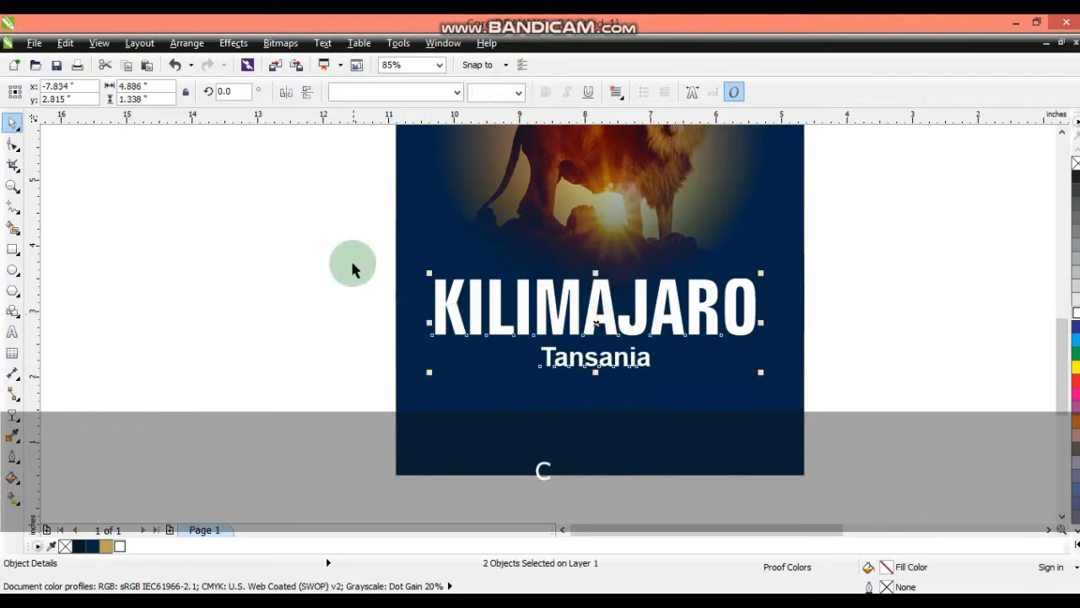
Move both text lines up slightly together and fill "Tansania" with the label's gold colour
{"action": "left_click_drag", "start_coordinate": [367, 250], "coordinate": [810, 396]}
{"action": "left_click_drag", "start_coordinate": [743, 336], "coordinate": [741, 324]}
{"action": "left_click", "coordinate": [326, 313]}
{"action": "left_click", "coordinate": [577, 361]}
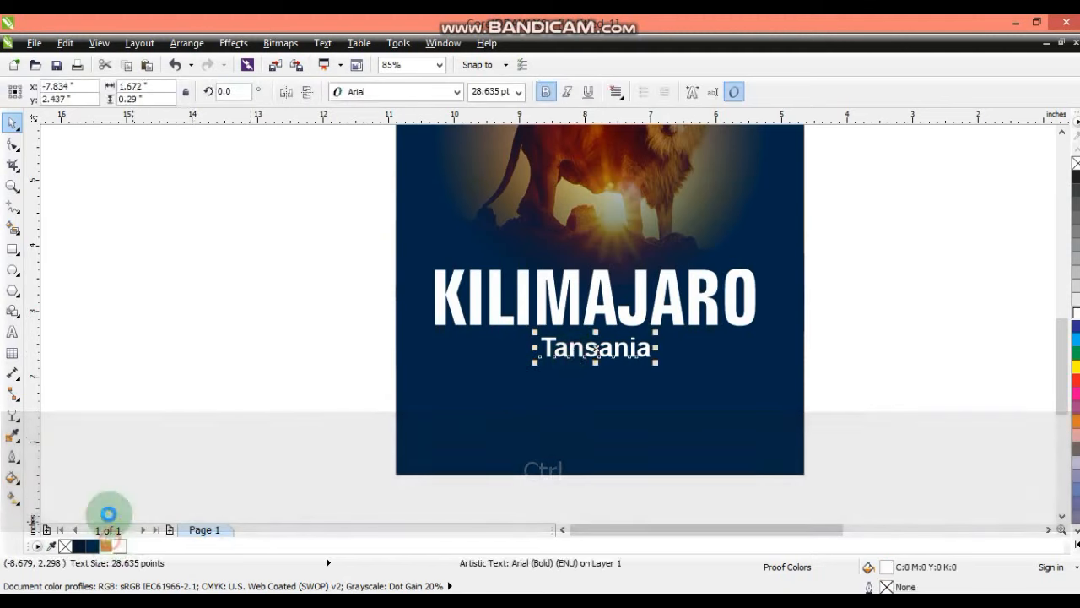
{"action": "left_click", "coordinate": [106, 545]}
{"action": "left_click", "coordinate": [115, 433]}
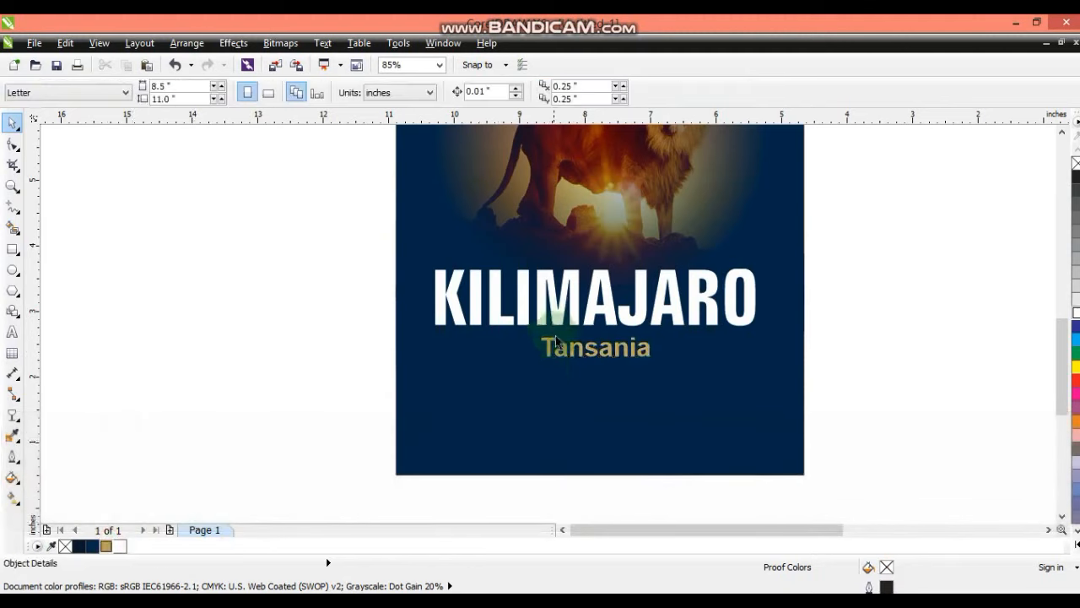
Copy "Tansania" to the lower part of the panel and reduce the copy to about 19.6 pt
{"action": "left_click_drag", "start_coordinate": [514, 394], "coordinate": [467, 425]}
{"action": "right_click", "coordinate": [467, 425]}
{"action": "left_click_drag", "start_coordinate": [565, 440], "coordinate": [532, 436]}
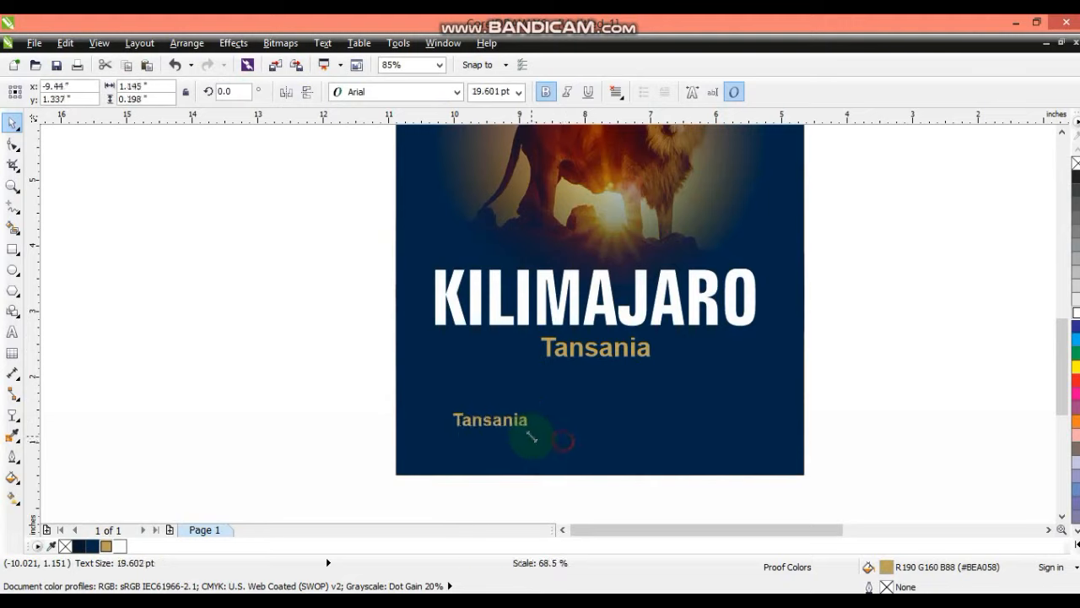
Replace the copy's text with centre-aligned lines "100% ARABICA-KAFFEE-GEMAHLEN", "MITWUNDORBER SUOSTOUA SRKLSADF" and "SADFLJSLKDFSDF"
{"action": "left_click", "coordinate": [14, 333]}
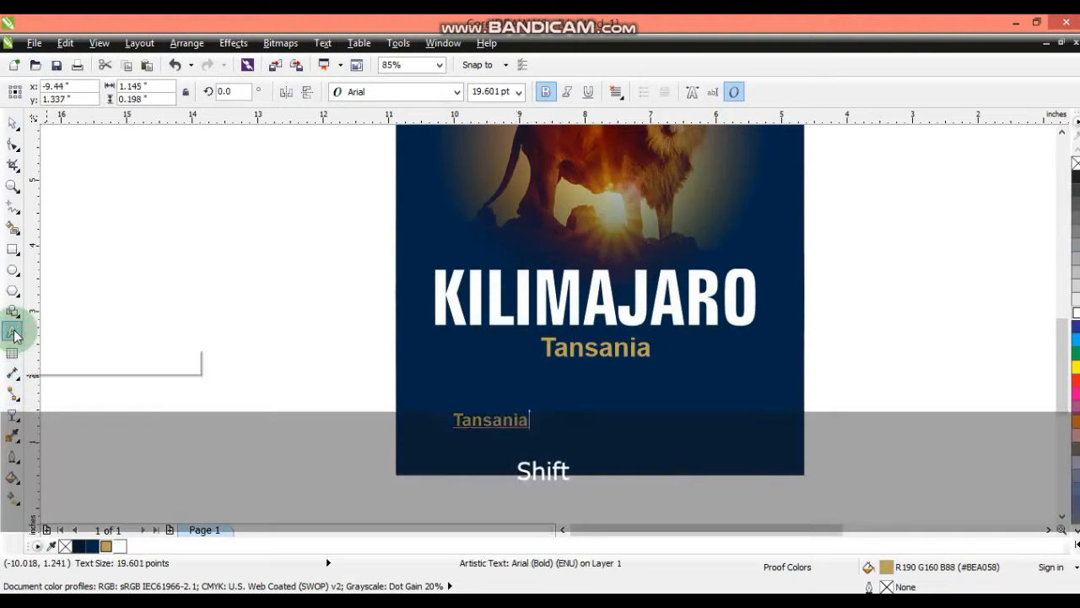
{"action": "key", "text": "shift+Home"}
{"action": "type", "text": "10"}
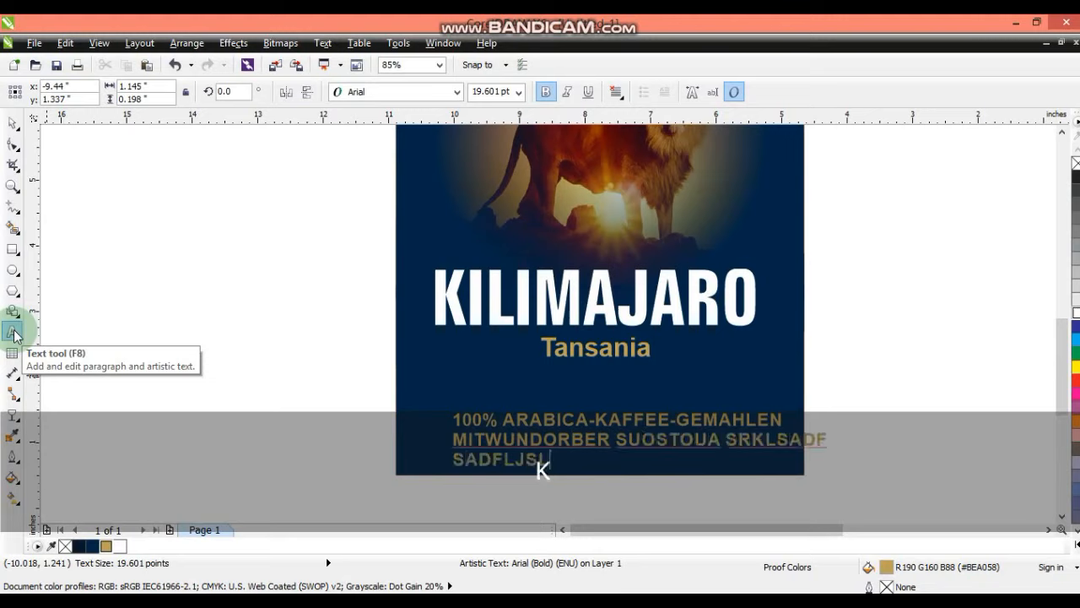
{"action": "left_click", "coordinate": [616, 91]}
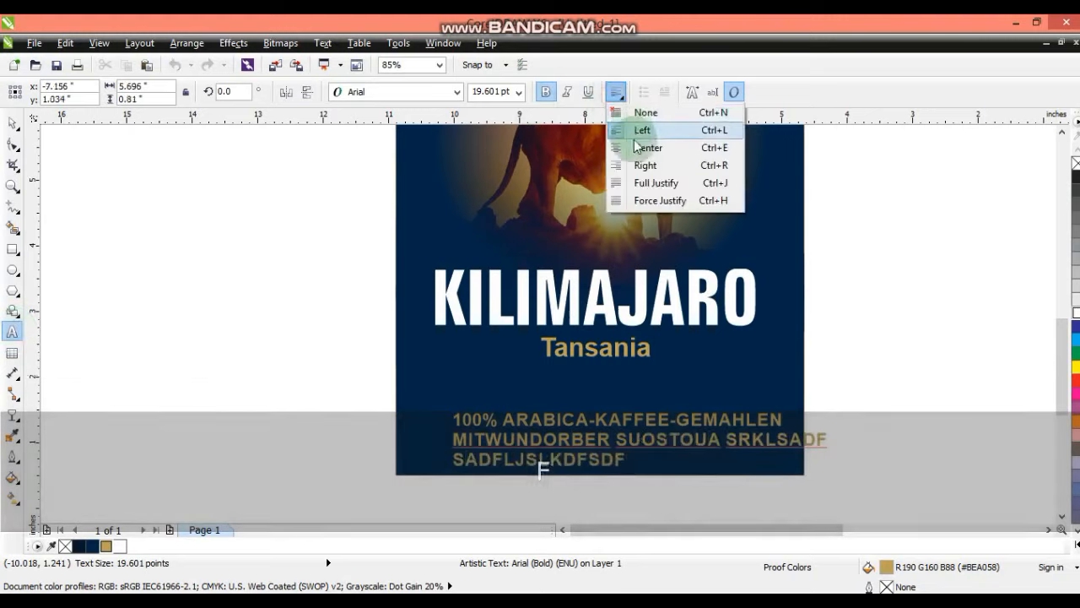
{"action": "left_click", "coordinate": [646, 144]}
{"action": "left_click", "coordinate": [13, 122]}
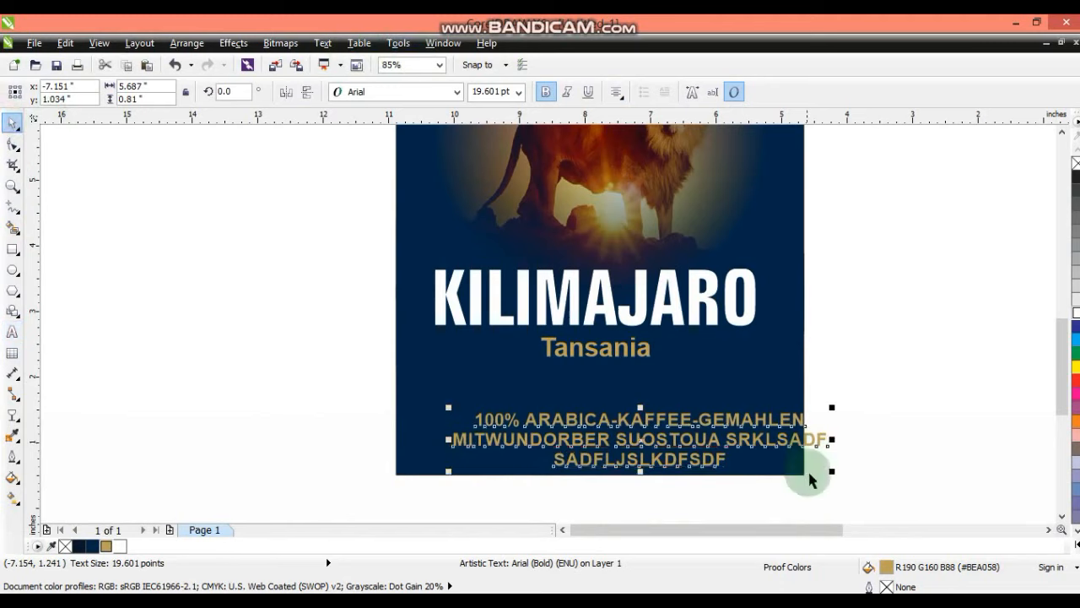
Reduce the three-line coffee description to about 13 pt and centre it horizontally on the panel
{"action": "left_click_drag", "start_coordinate": [831, 473], "coordinate": [713, 458]}
{"action": "left_click", "coordinate": [762, 458], "text": "shift"}
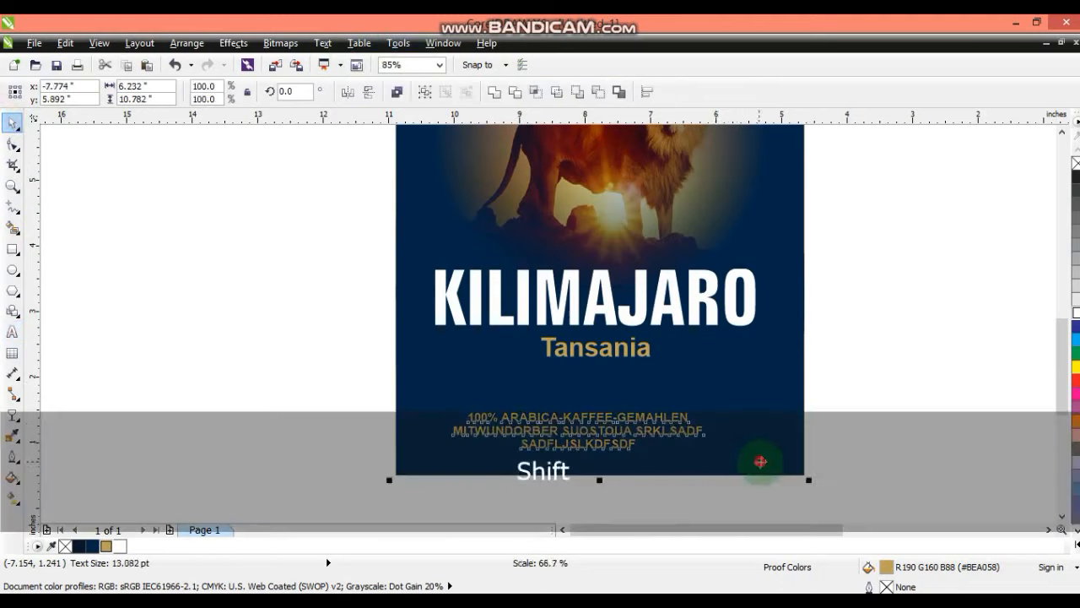
{"action": "key", "text": "c"}
{"action": "left_click_drag", "start_coordinate": [843, 409], "coordinate": [369, 471]}
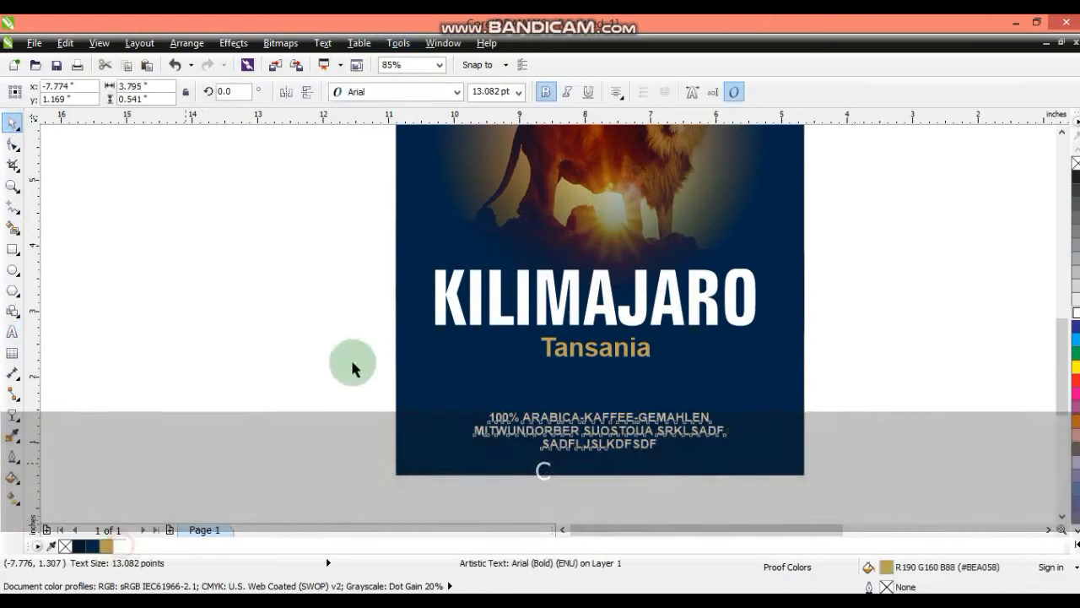
Fill the three-line coffee description with white and deselect it
{"action": "left_click", "coordinate": [354, 357]}
{"action": "left_click", "coordinate": [419, 381]}
{"action": "key", "text": "shift+F2"}
{"action": "key", "text": "Escape"}
{"action": "left_click", "coordinate": [329, 332]}
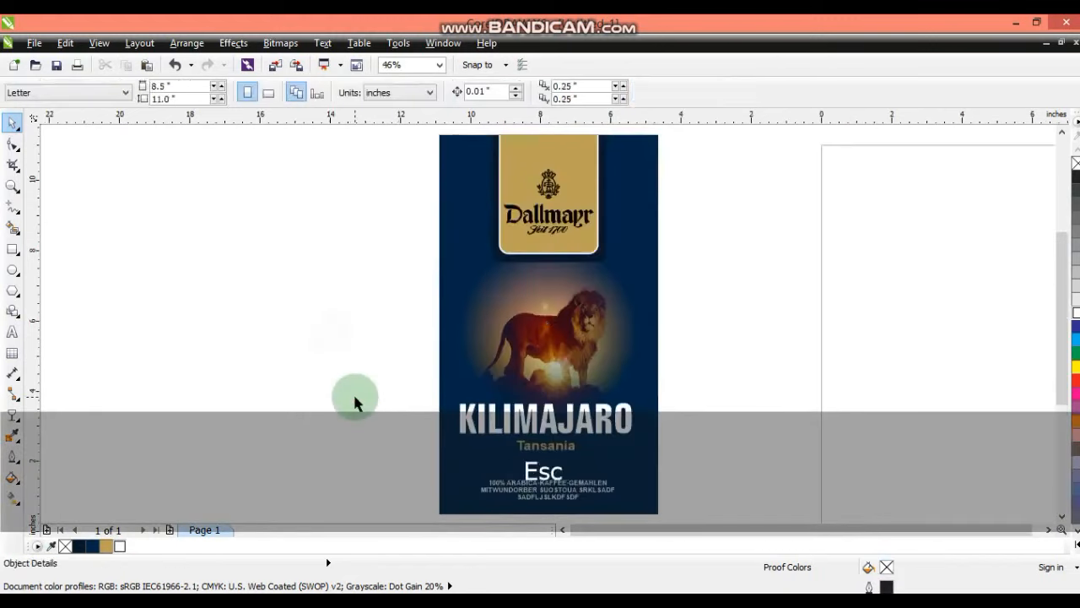
{"action": "left_click", "coordinate": [354, 399]}
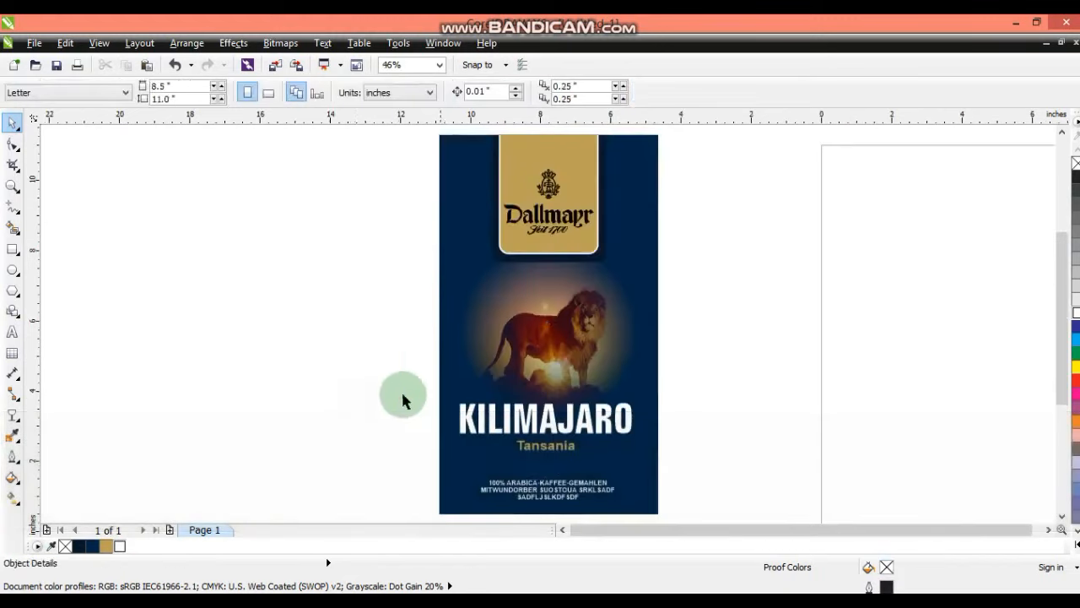
Draw a gold strip without outline, about 0.155 by 1.365 in, in the panel's upper-left corner
{"action": "left_click", "coordinate": [12, 185]}
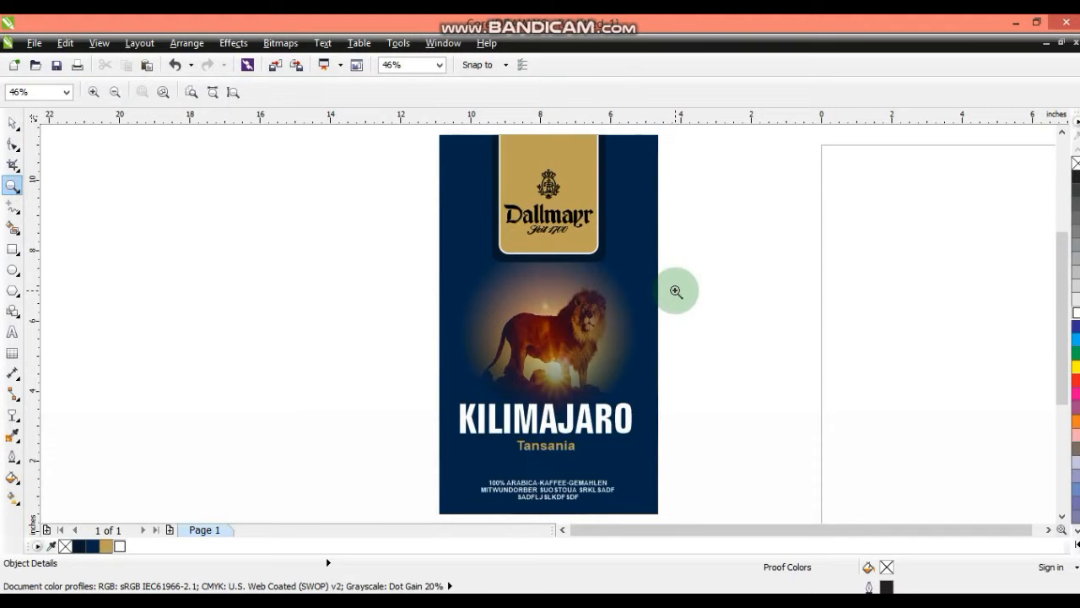
{"action": "left_click_drag", "start_coordinate": [392, 127], "coordinate": [750, 318]}
{"action": "left_click", "coordinate": [13, 249]}
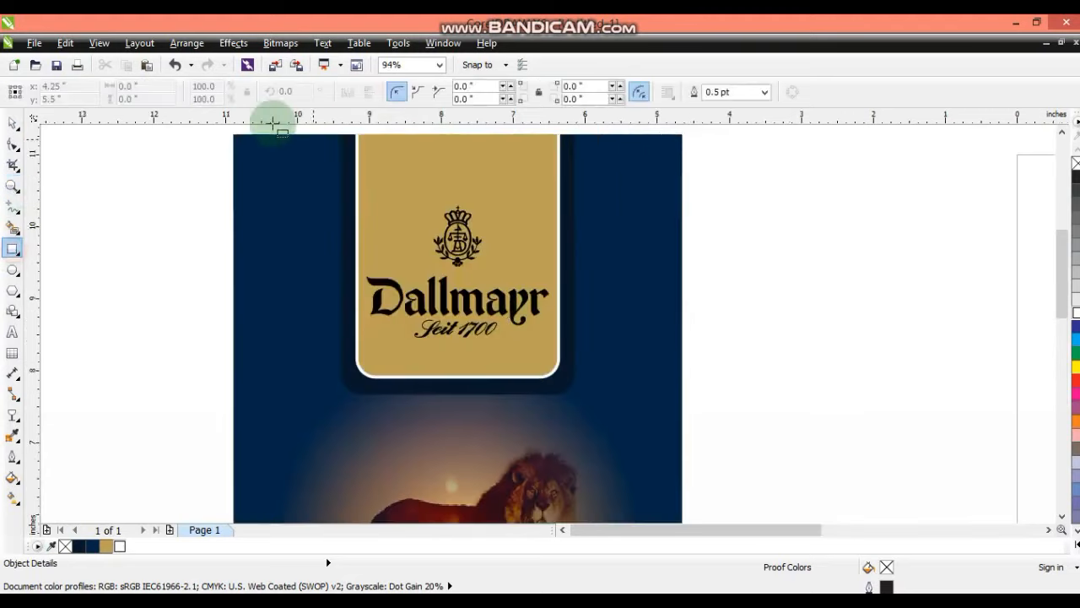
{"action": "left_click_drag", "start_coordinate": [233, 133], "coordinate": [245, 233]}
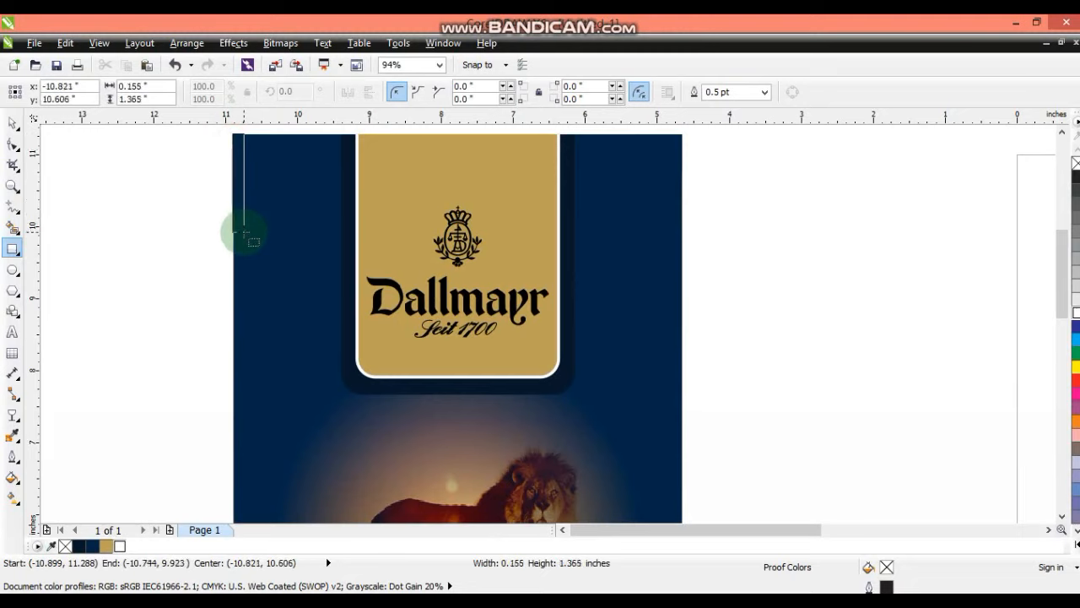
{"action": "left_click", "coordinate": [13, 124]}
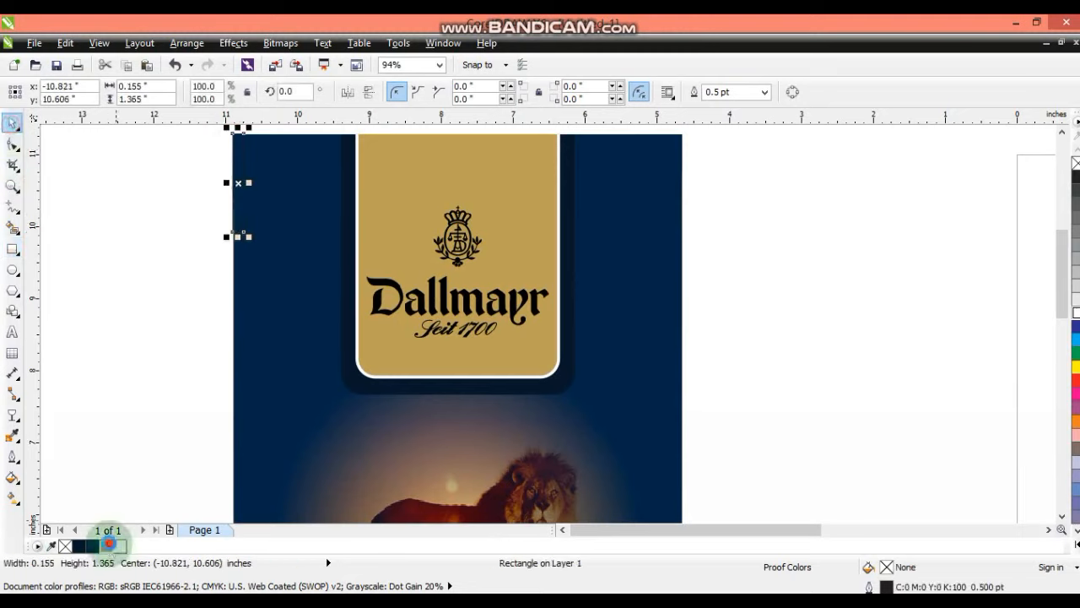
{"action": "left_click", "coordinate": [110, 546]}
{"action": "right_click", "coordinate": [1076, 163]}
Make an enlarged copy of the gold strip, about 0.234 by 2.053 in, place it behind the original and fill it with black
{"action": "left_click_drag", "start_coordinate": [249, 238], "coordinate": [281, 286]}
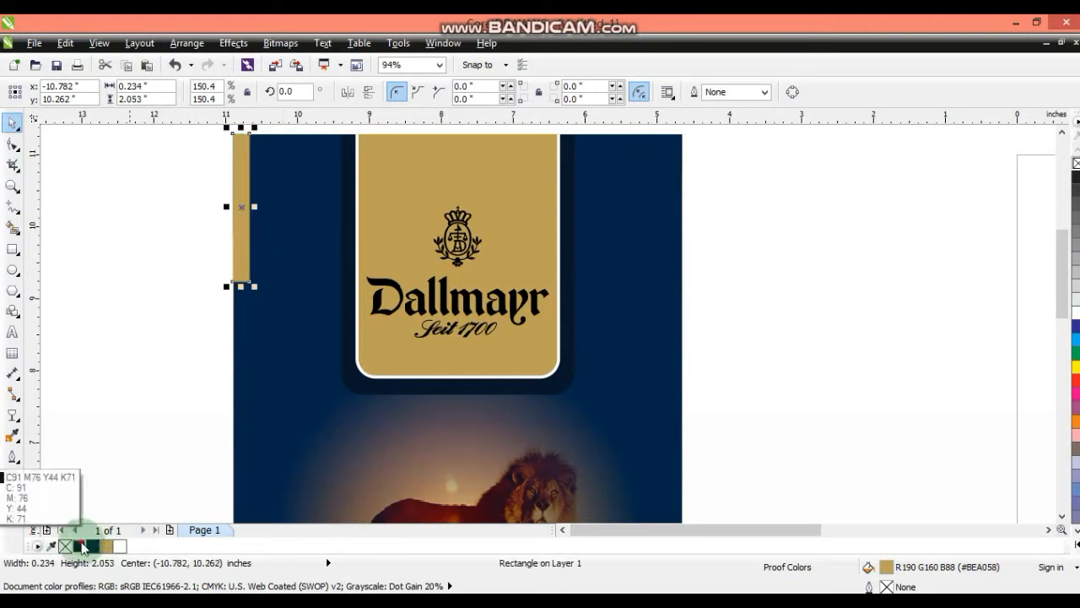
{"action": "left_click", "coordinate": [81, 547]}
{"action": "key", "text": "ctrl+Page_Down"}
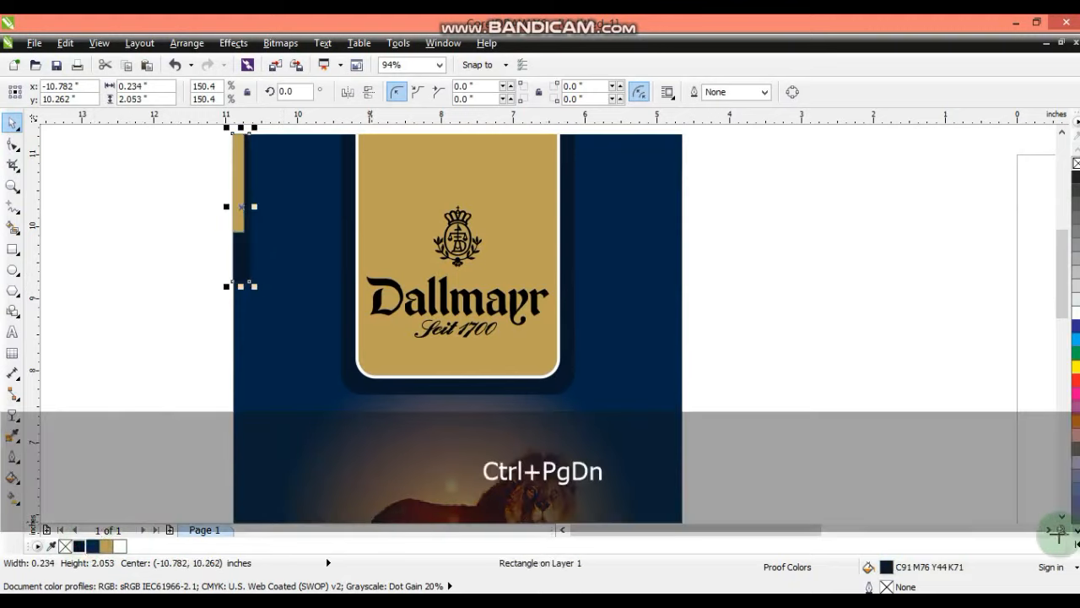
{"action": "left_click", "coordinate": [1076, 543]}
{"action": "left_click", "coordinate": [1073, 202]}
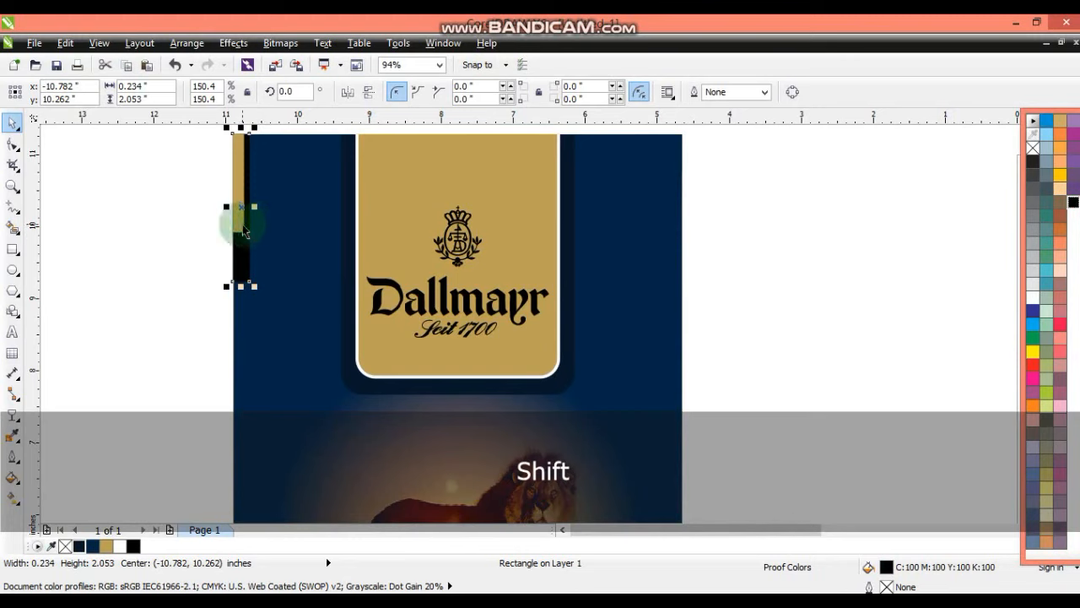
Widen both strips together to about 0.289 in and place a horizontally mirrored copy at the panel's right edge
{"action": "left_click", "coordinate": [243, 232], "text": "shift"}
{"action": "left_click_drag", "start_coordinate": [260, 211], "coordinate": [260, 211]}
{"action": "left_click_drag", "start_coordinate": [241, 263], "coordinate": [653, 294]}
{"action": "right_click", "coordinate": [653, 294]}
{"action": "left_click", "coordinate": [347, 91]}
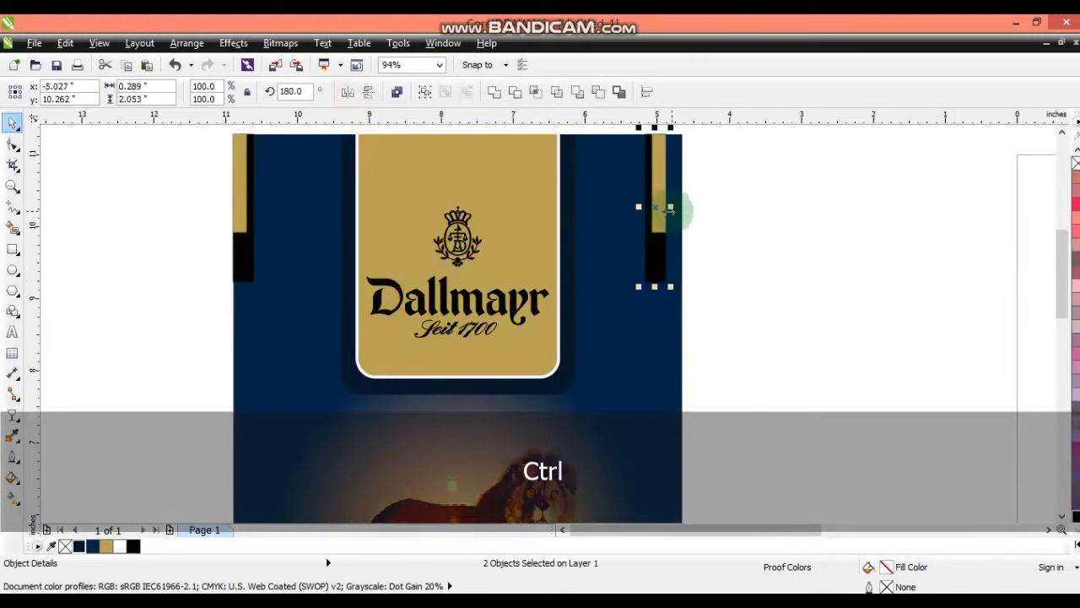
{"action": "left_click_drag", "start_coordinate": [665, 210], "coordinate": [671, 232]}
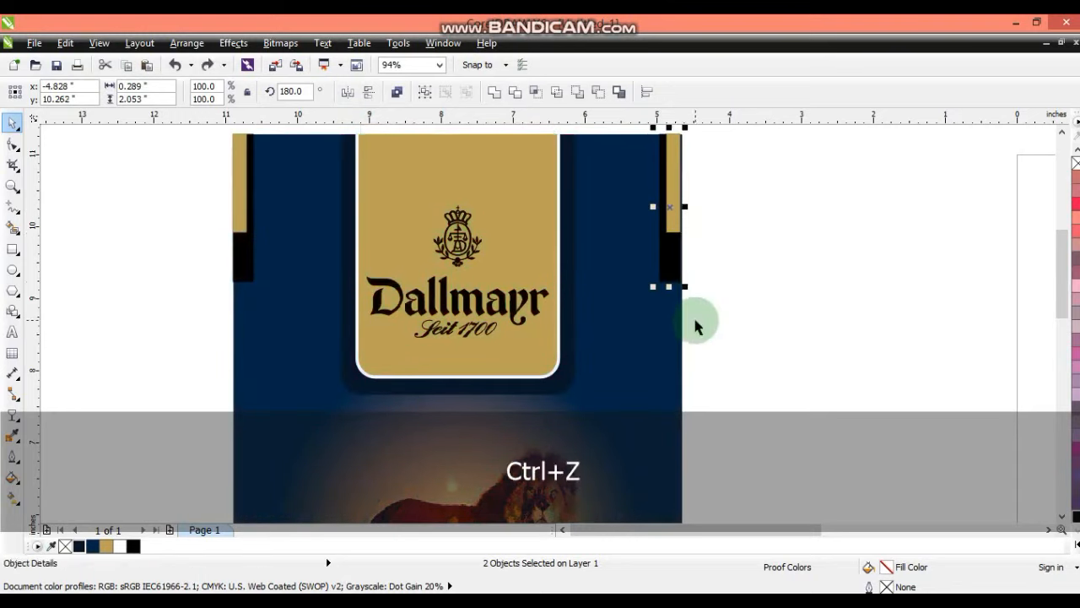
PowerClip the gold and black edge strips inside the navy panel and check the whole package
{"action": "key", "text": "w"}
{"action": "left_click", "coordinate": [673, 346]}
{"action": "left_click_drag", "start_coordinate": [204, 317], "coordinate": [278, 192]}
{"action": "key", "text": "shift+F2"}
{"action": "key", "text": "Escape"}
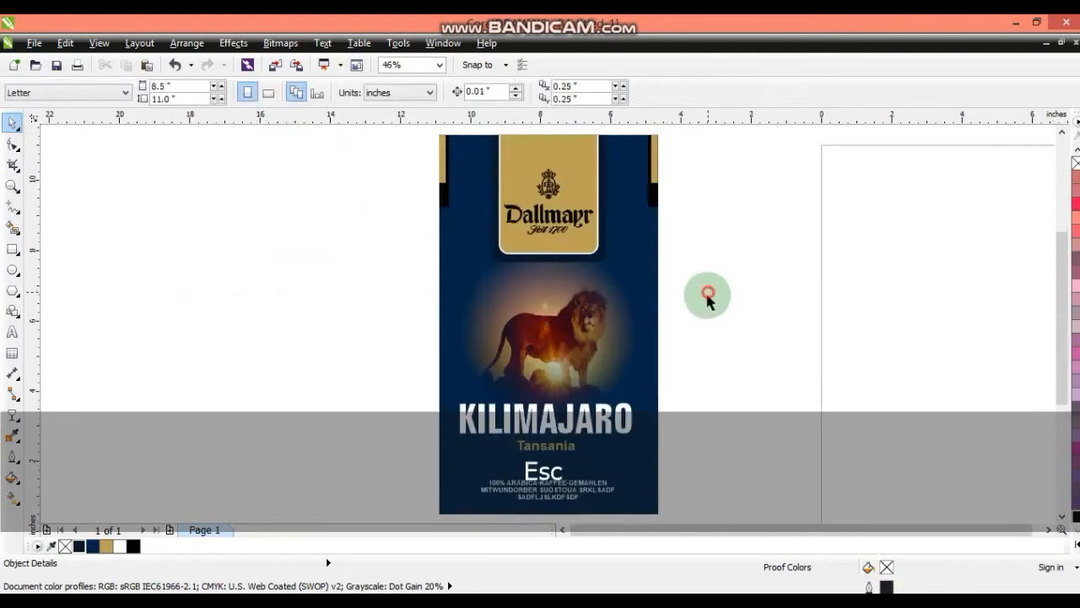
Draw a rectangle about 6.82 by 1.6 in overlapping the bottom of the panel and convert it to curves
{"action": "left_click", "coordinate": [13, 185]}
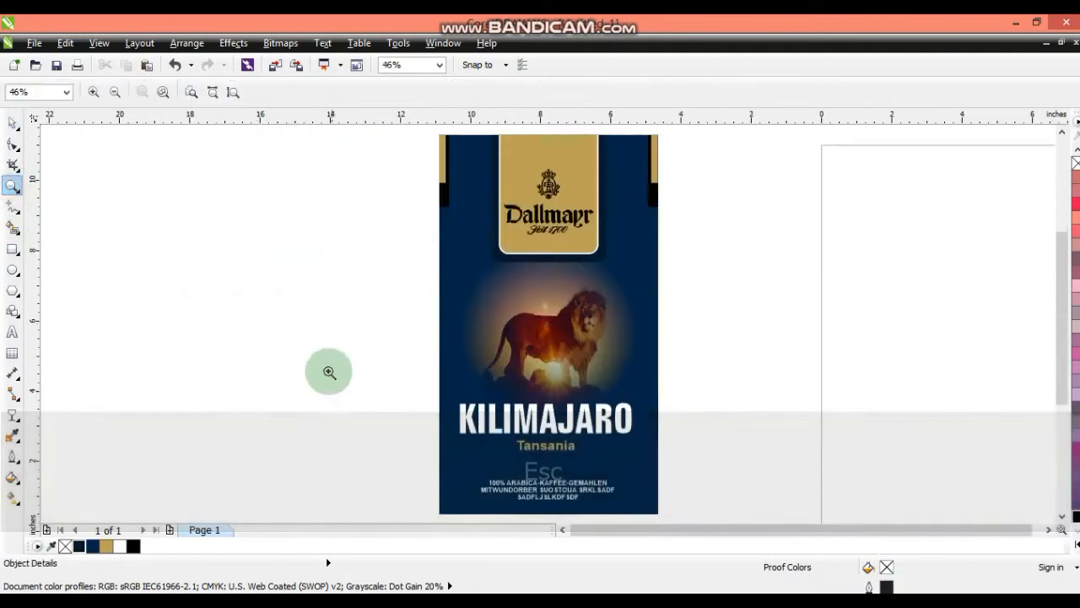
{"action": "left_click_drag", "start_coordinate": [757, 538], "coordinate": [728, 534]}
{"action": "left_click", "coordinate": [12, 249]}
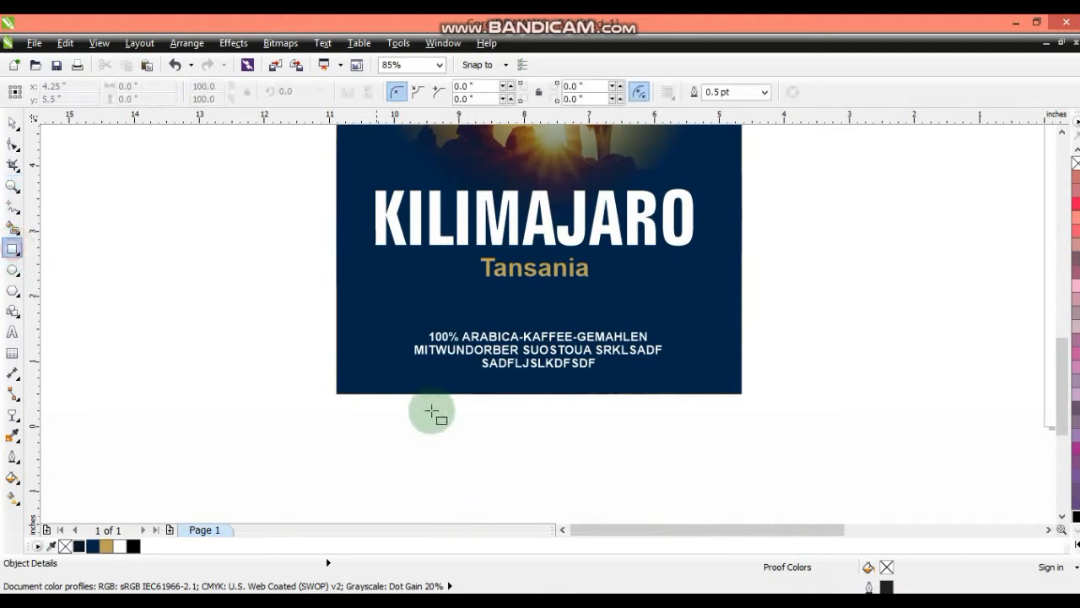
{"action": "mouse_move", "coordinate": [318, 403]}
{"action": "left_mouse_down"}
{"action": "mouse_move", "coordinate": [735, 321]}
{"action": "mouse_move", "coordinate": [761, 298]}
{"action": "left_mouse_up"}
{"action": "left_click", "coordinate": [13, 143]}
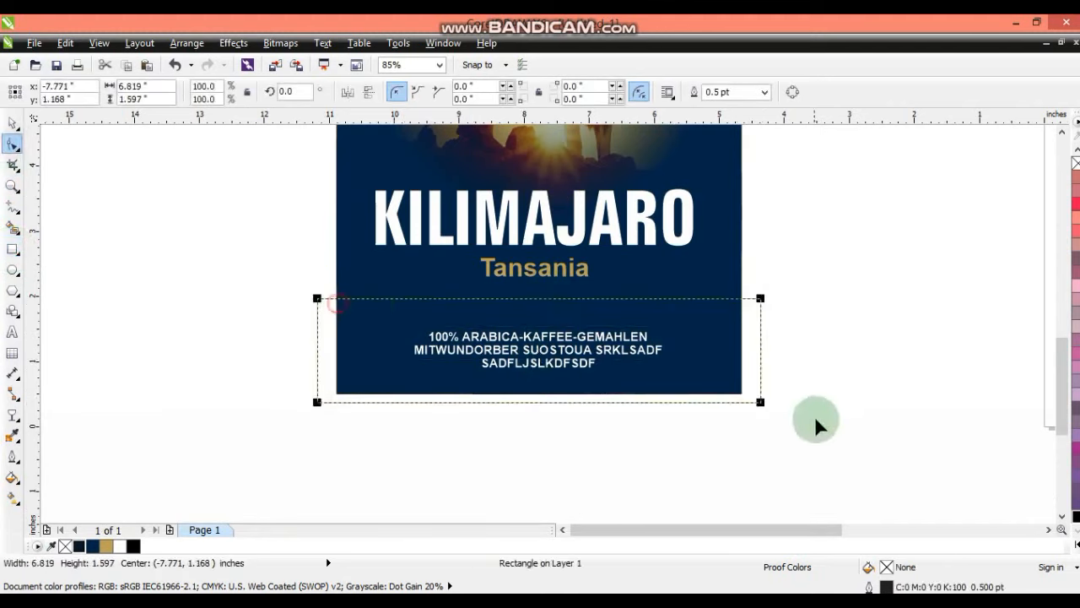
{"action": "key", "text": "ctrl+q"}
Convert the rectangle's segments to curves and bend its top edge into a wave, low on the left and high on the right
{"action": "left_click_drag", "start_coordinate": [768, 429], "coordinate": [278, 257]}
{"action": "left_click", "coordinate": [223, 91]}
{"action": "left_click", "coordinate": [513, 299]}
{"action": "left_click_drag", "start_coordinate": [463, 300], "coordinate": [466, 355]}
{"action": "left_click_drag", "start_coordinate": [615, 301], "coordinate": [602, 252]}
{"action": "left_click_drag", "start_coordinate": [469, 358], "coordinate": [488, 376]}
Fill the wave shape with the label's gold and add a slightly lower copy filled dark navy C91 M76 Y44 K71
{"action": "left_click", "coordinate": [12, 127]}
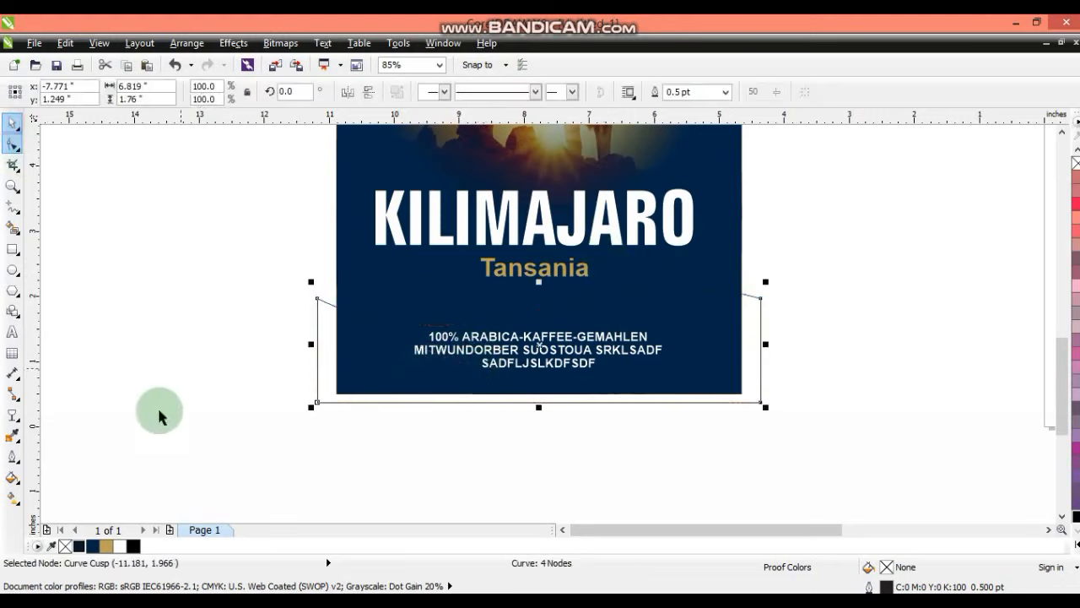
{"action": "left_click", "coordinate": [105, 546]}
{"action": "left_click_drag", "start_coordinate": [596, 329], "coordinate": [597, 340]}
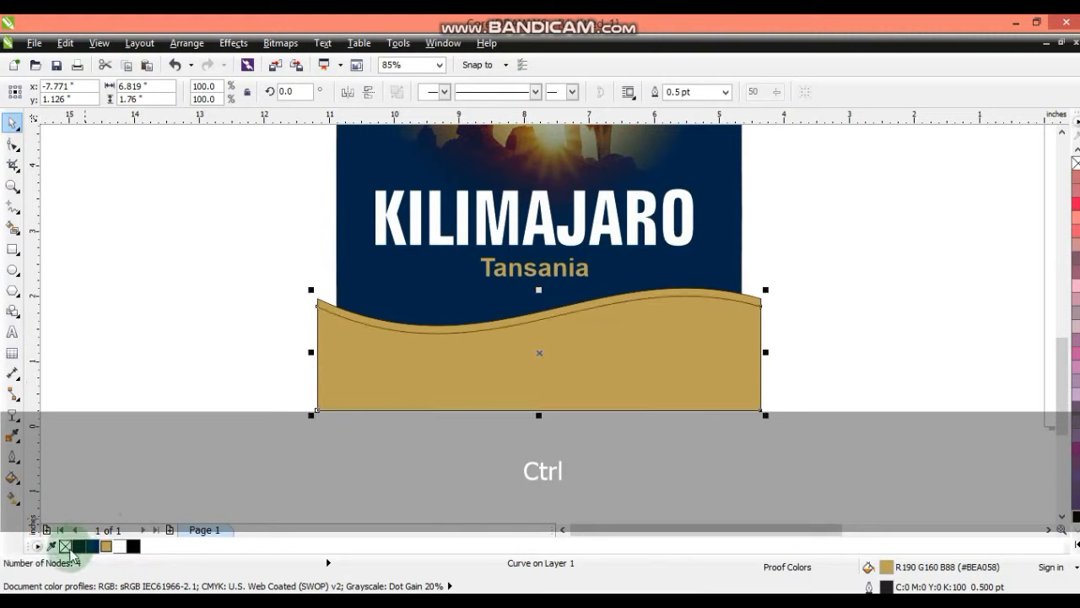
{"action": "left_click", "coordinate": [79, 546]}
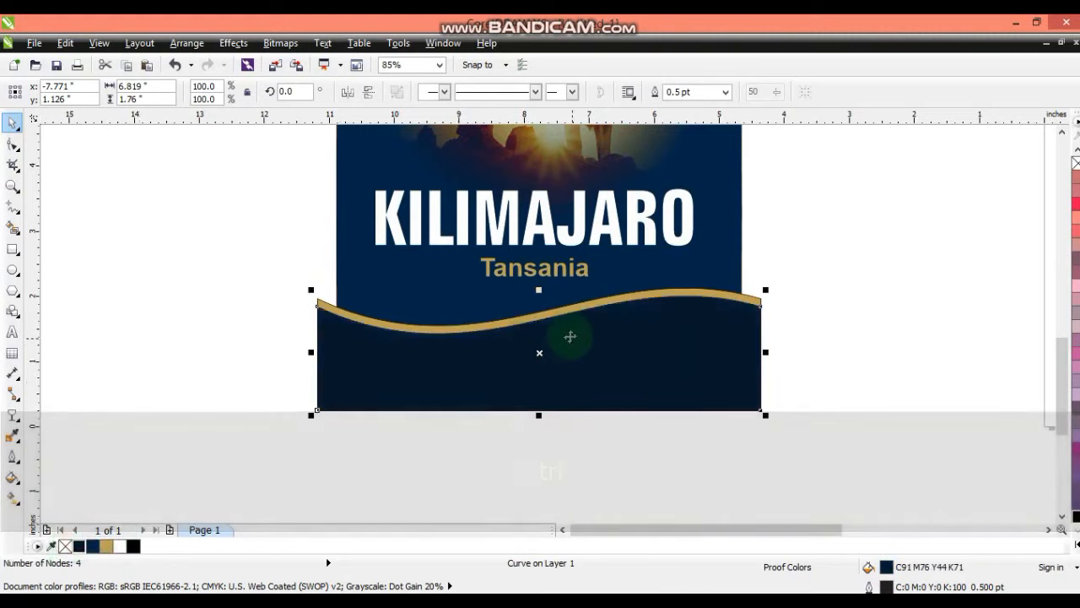
Add a third, slightly lower wave copy in the panel's navy, and move all three waves up slightly without outlines
{"action": "left_click_drag", "start_coordinate": [569, 330], "coordinate": [568, 337]}
{"action": "left_click", "coordinate": [93, 545]}
{"action": "key", "text": "ctrl+z"}
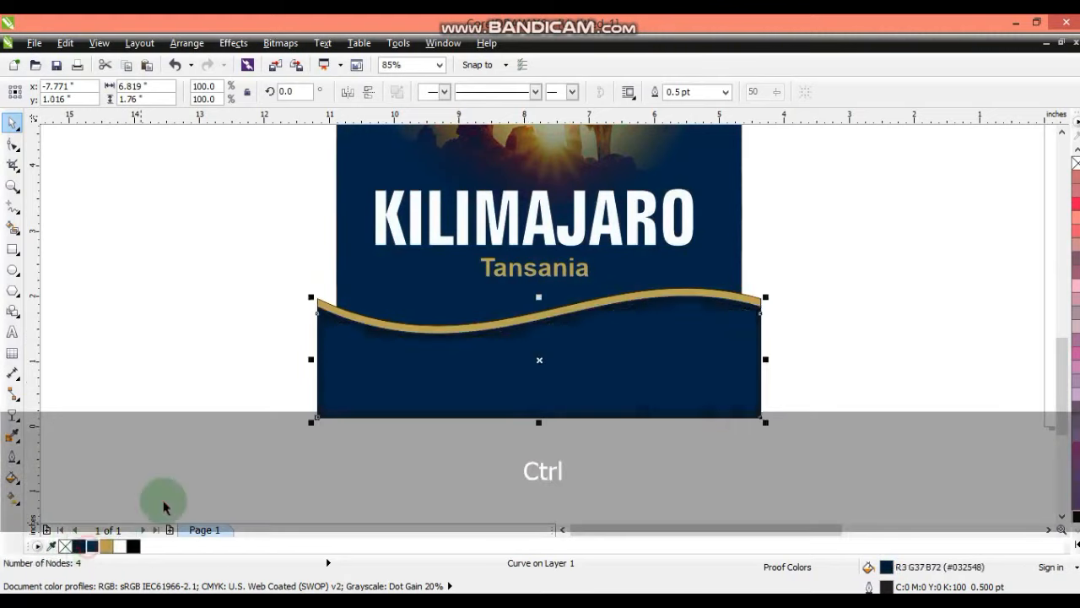
{"action": "left_click", "coordinate": [483, 329], "text": "shift"}
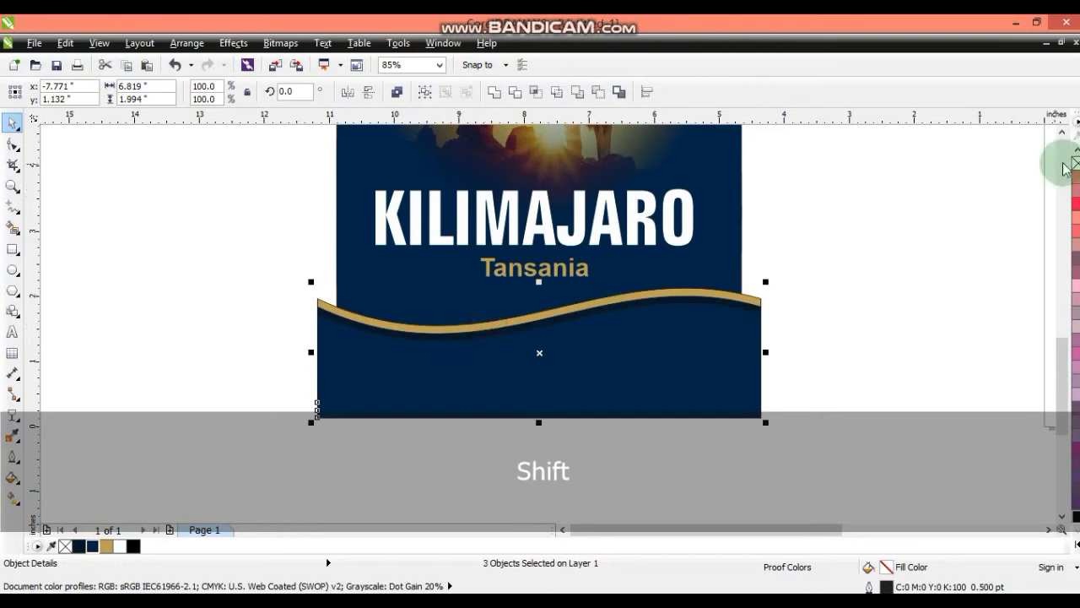
{"action": "left_click_drag", "start_coordinate": [663, 328], "coordinate": [683, 349]}
Add a fourth, lower wave copy filled with gold and recolour the dark navy stripe white
{"action": "left_click", "coordinate": [680, 345]}
{"action": "left_click", "coordinate": [119, 546]}
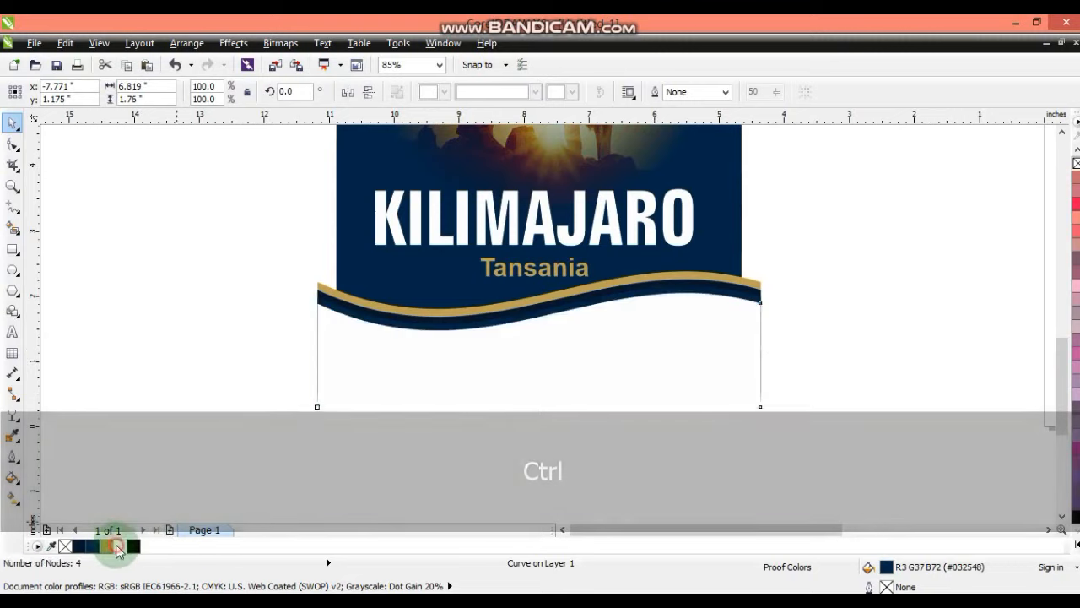
{"action": "left_click", "coordinate": [106, 546]}
{"action": "left_click", "coordinate": [405, 325], "text": "shift"}
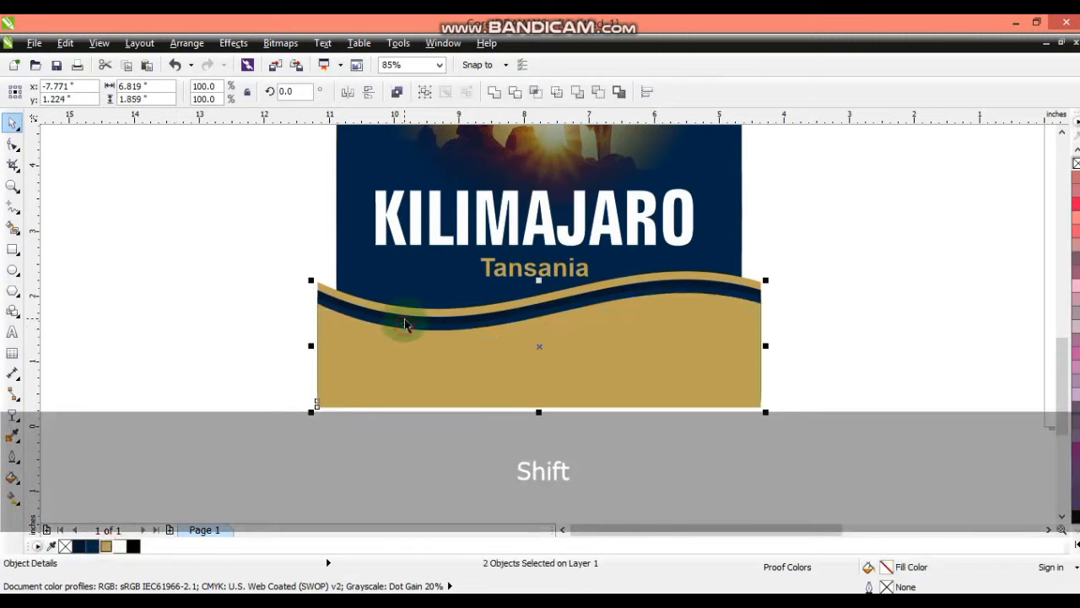
{"action": "left_click", "coordinate": [405, 319]}
{"action": "left_click", "coordinate": [119, 546]}
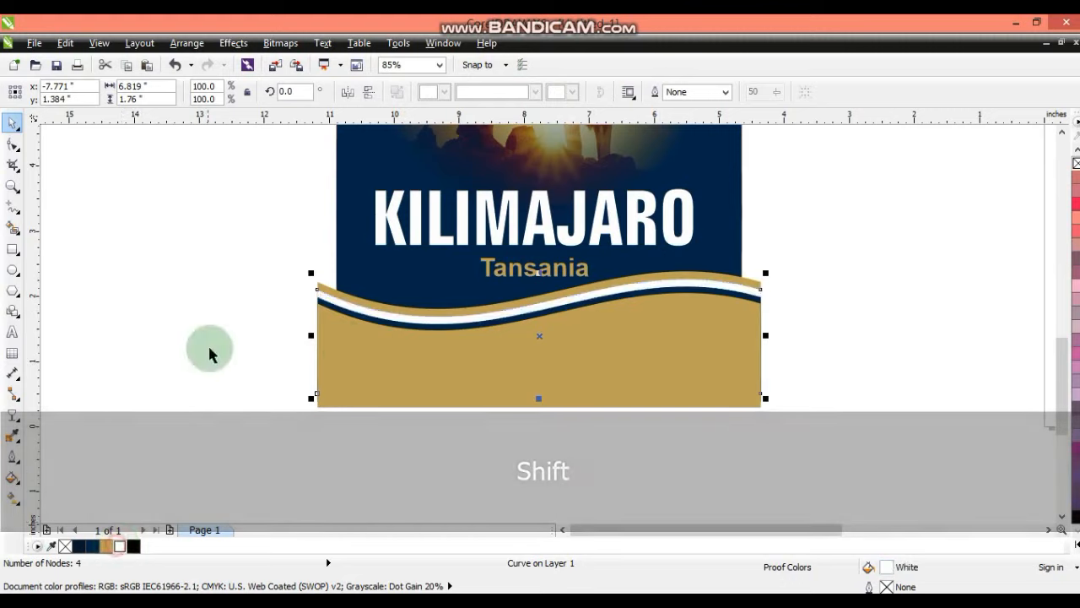
Select all four wave shapes and PowerClip them inside the navy panel
{"action": "left_click", "coordinate": [208, 352]}
{"action": "left_click", "coordinate": [453, 340]}
{"action": "left_click", "coordinate": [458, 323], "text": "shift"}
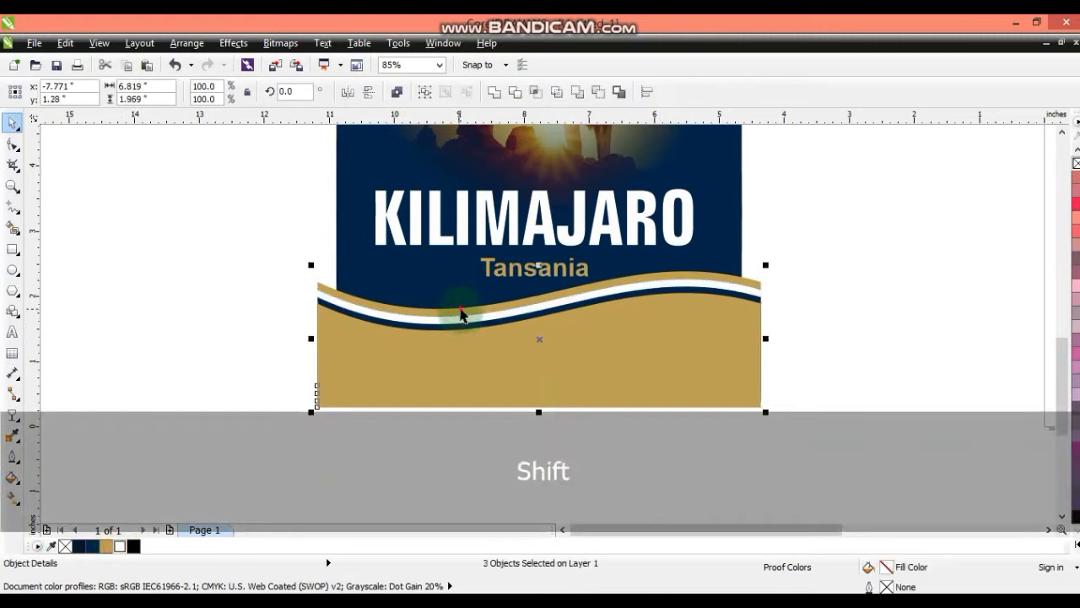
{"action": "key", "text": "w"}
{"action": "left_click", "coordinate": [380, 271]}
{"action": "left_click_drag", "start_coordinate": [824, 354], "coordinate": [879, 308]}
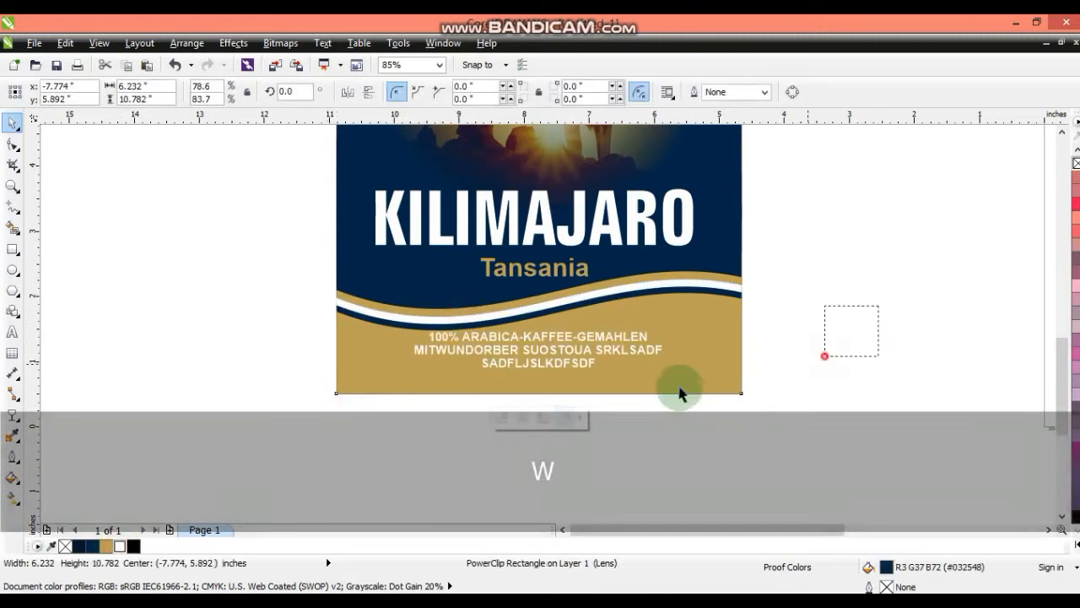
Move the three-line coffee description down about 0.06 in within the gold wave and fill it with black
{"action": "left_click", "coordinate": [570, 339]}
{"action": "left_click_drag", "start_coordinate": [569, 339], "coordinate": [570, 344]}
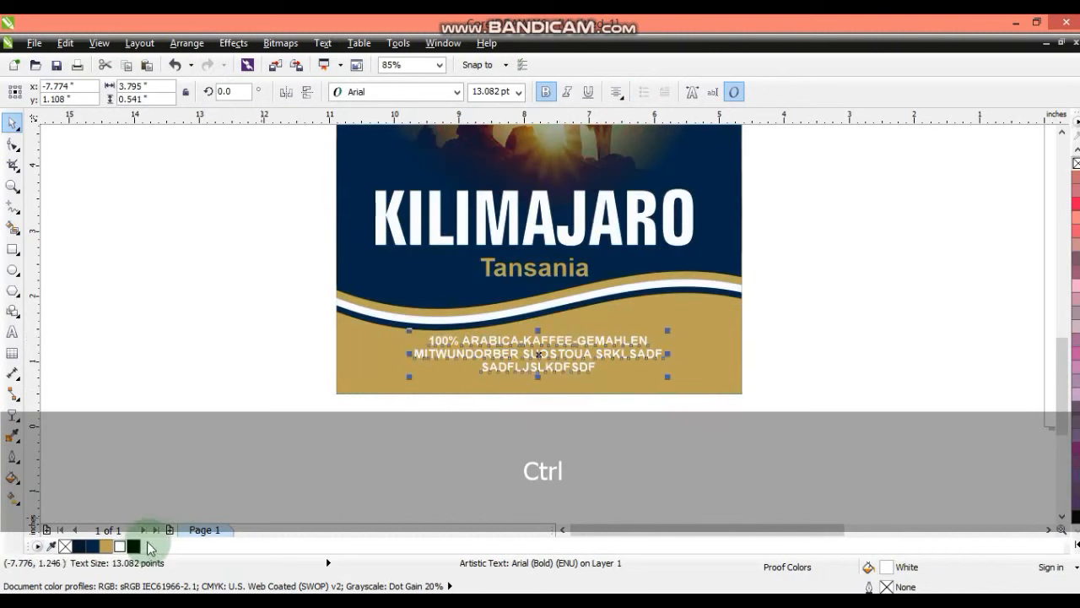
{"action": "left_click", "coordinate": [133, 546]}
{"action": "left_click", "coordinate": [369, 379]}
{"action": "key", "text": "shift+F2"}
{"action": "key", "text": "Escape"}
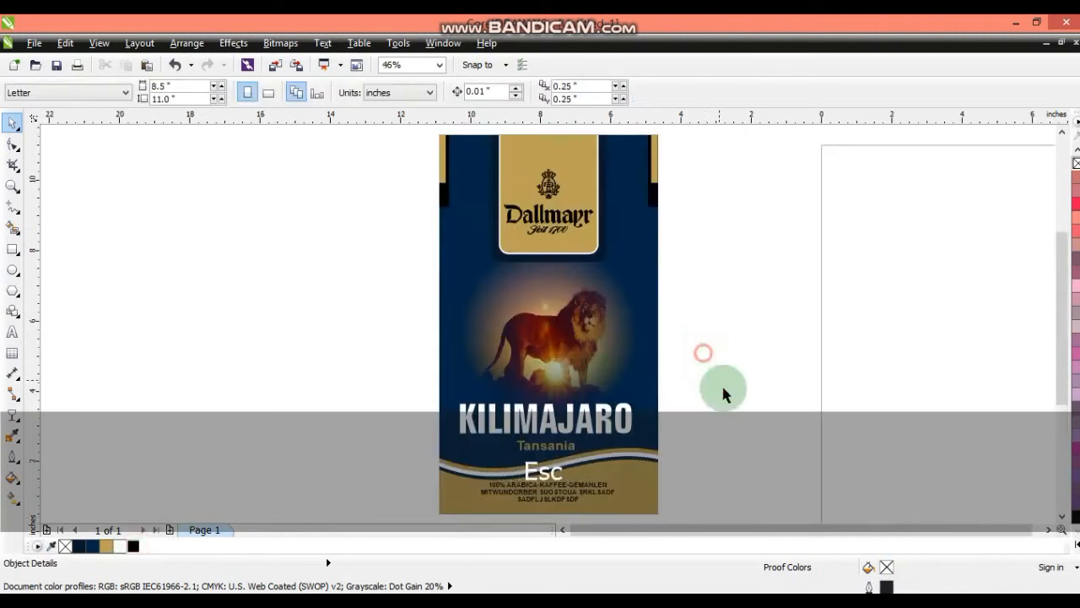
Inspect the whole package design and show it in full-screen preview
{"action": "left_click", "coordinate": [13, 186]}
{"action": "left_click_drag", "start_coordinate": [265, 142], "coordinate": [712, 470]}
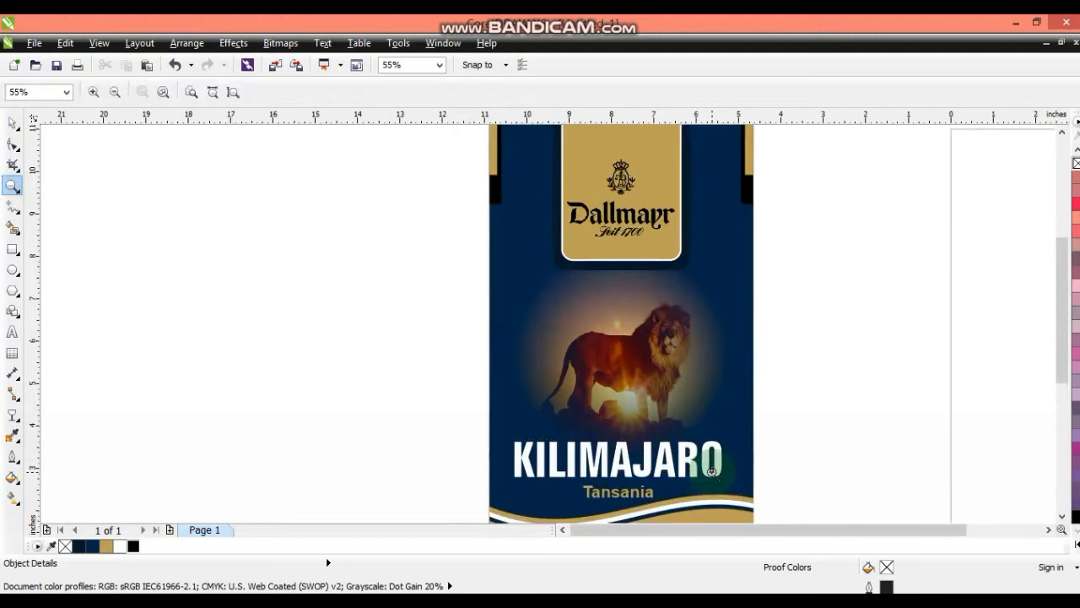
{"action": "key", "text": "F4"}
{"action": "left_click", "coordinate": [700, 314]}
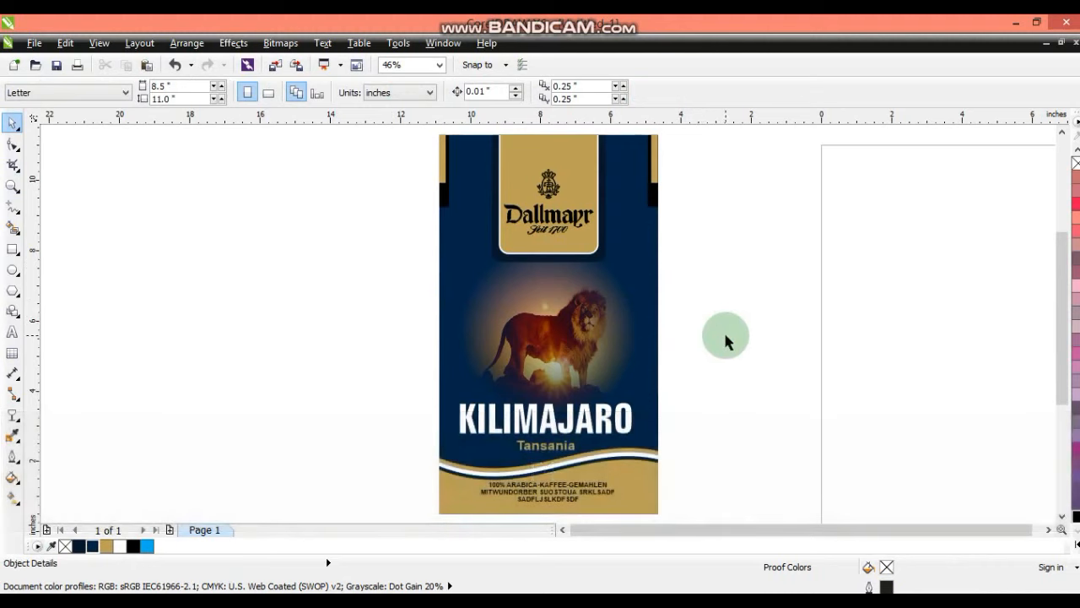
{"action": "key", "text": "F9"}
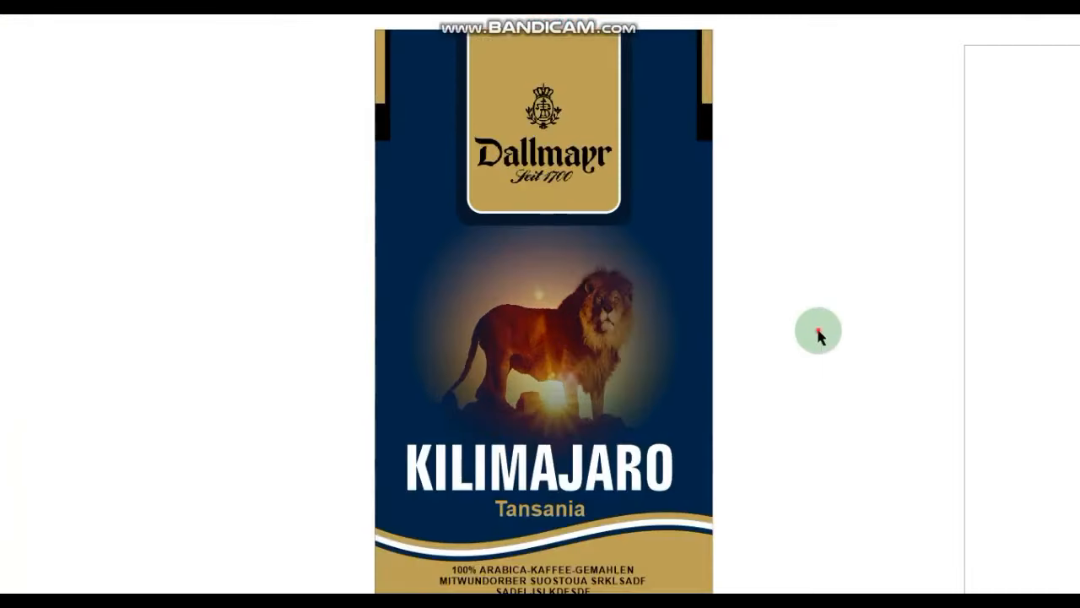